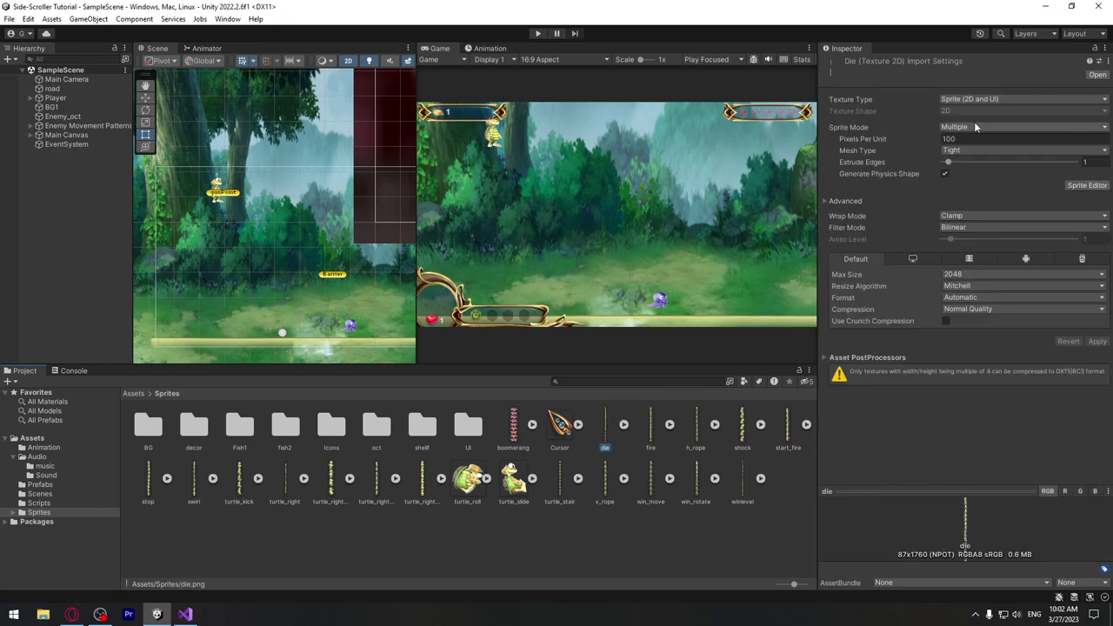
Set the die texture's Sprite Mode to Multiple, open its Sprite Editor and check the first frame's size
left_click(977, 127)
left_click(973, 153)
left_click(1083, 185)
left_click(745, 419)
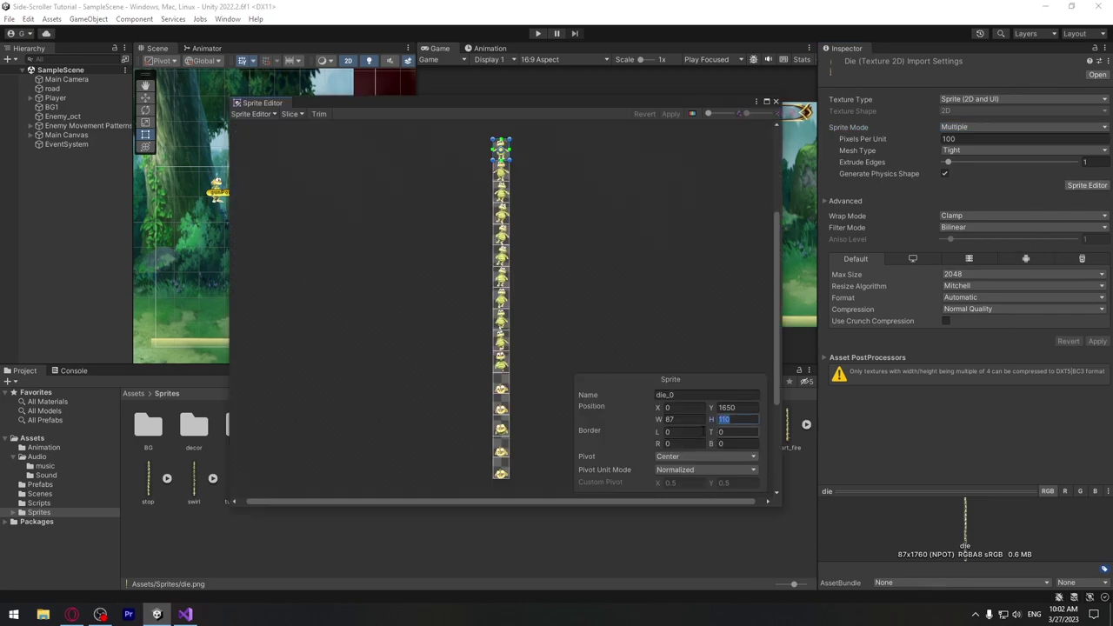
Slice the die sprite sheet by grid into 16 equal frames and expand the resulting sprites in the project
left_click(291, 113)
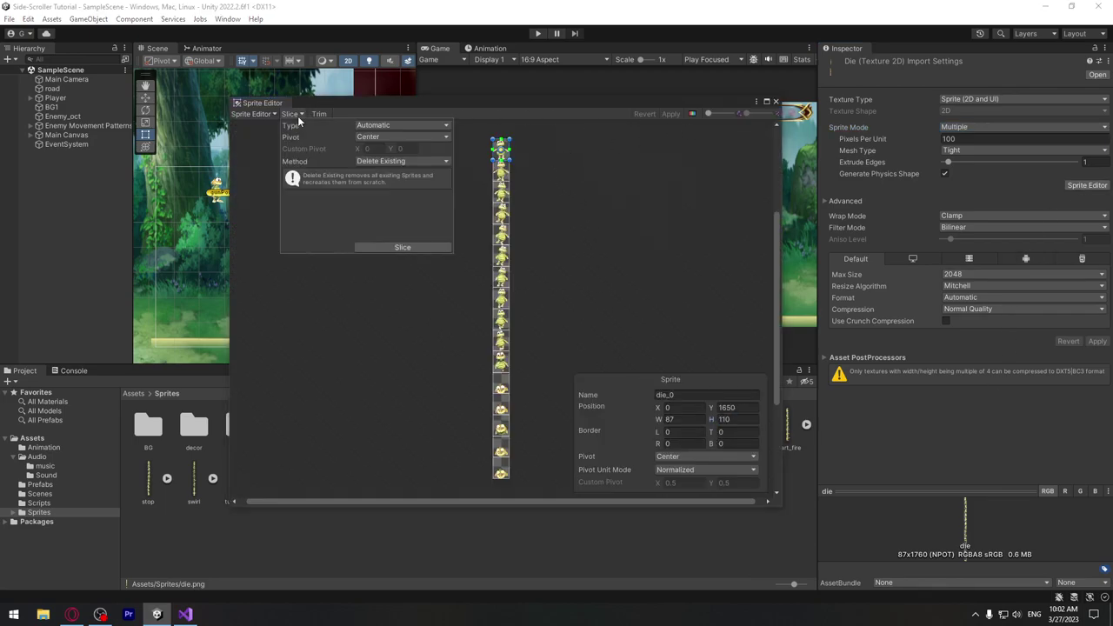
left_click(375, 127)
left_click(399, 152)
left_click(400, 247)
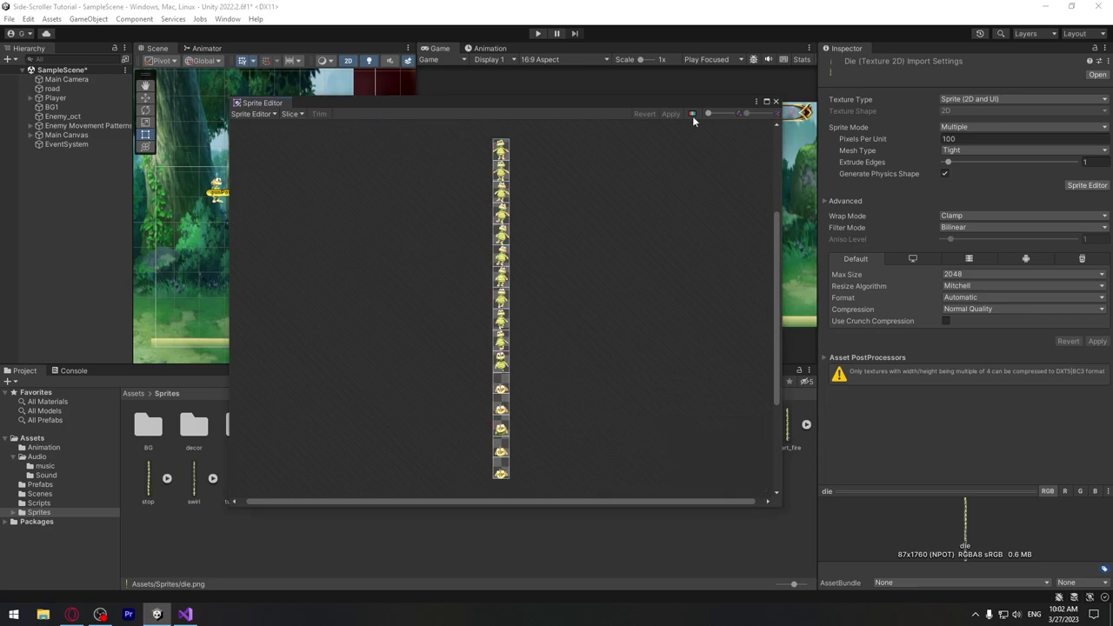
left_click(775, 101)
left_click(623, 424)
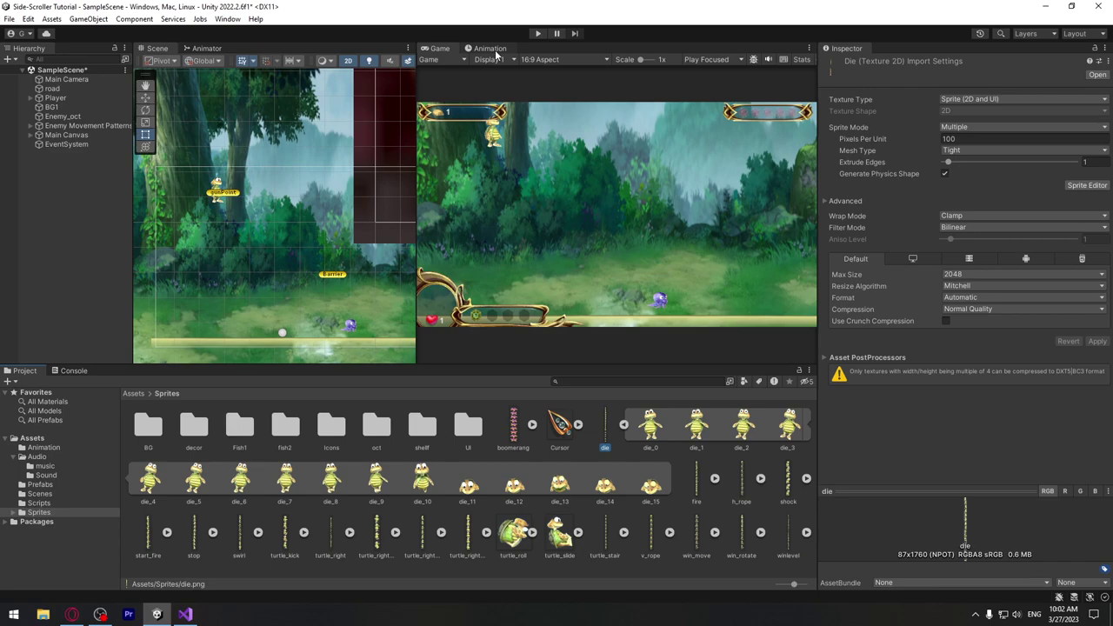
Create a new animation clip for the Player named player_death in the Animation folder
left_click(489, 48)
left_click(55, 97)
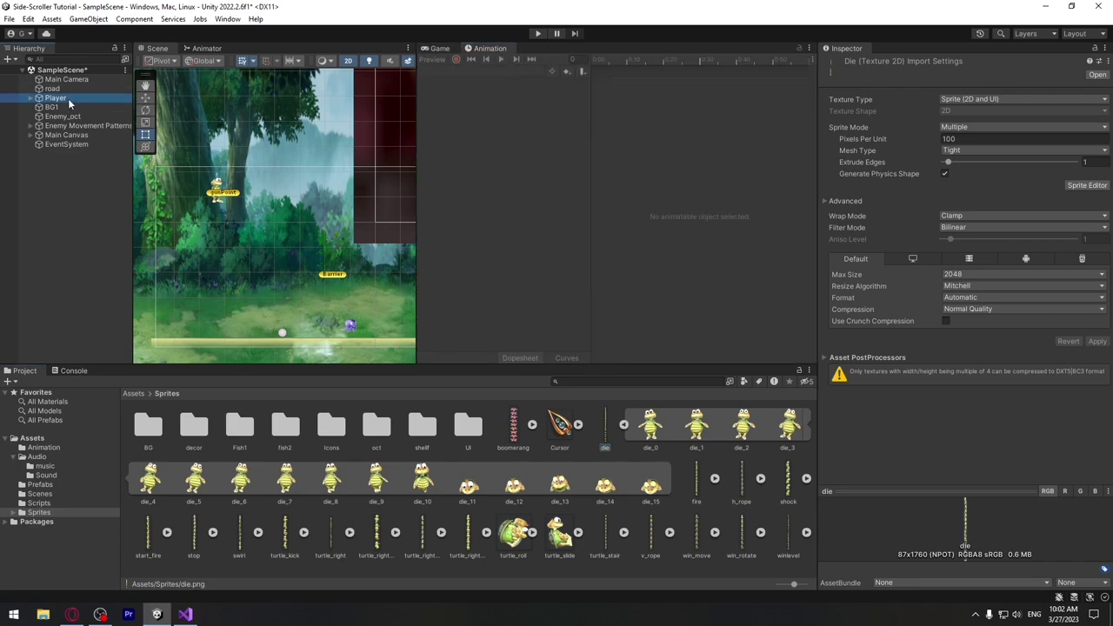
left_click(463, 71)
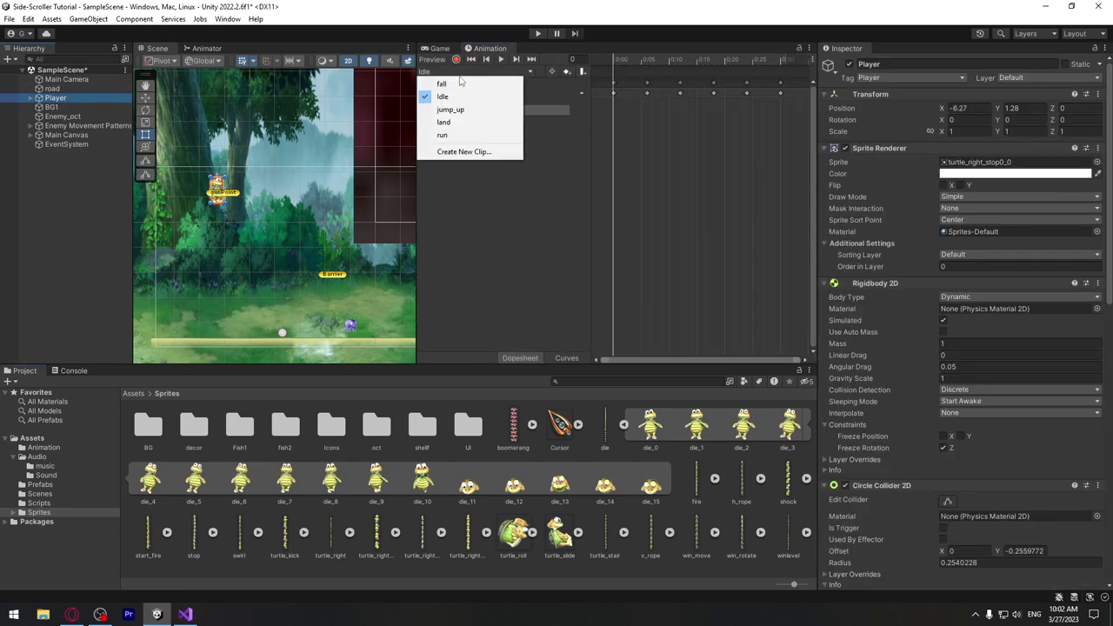
left_click(479, 153)
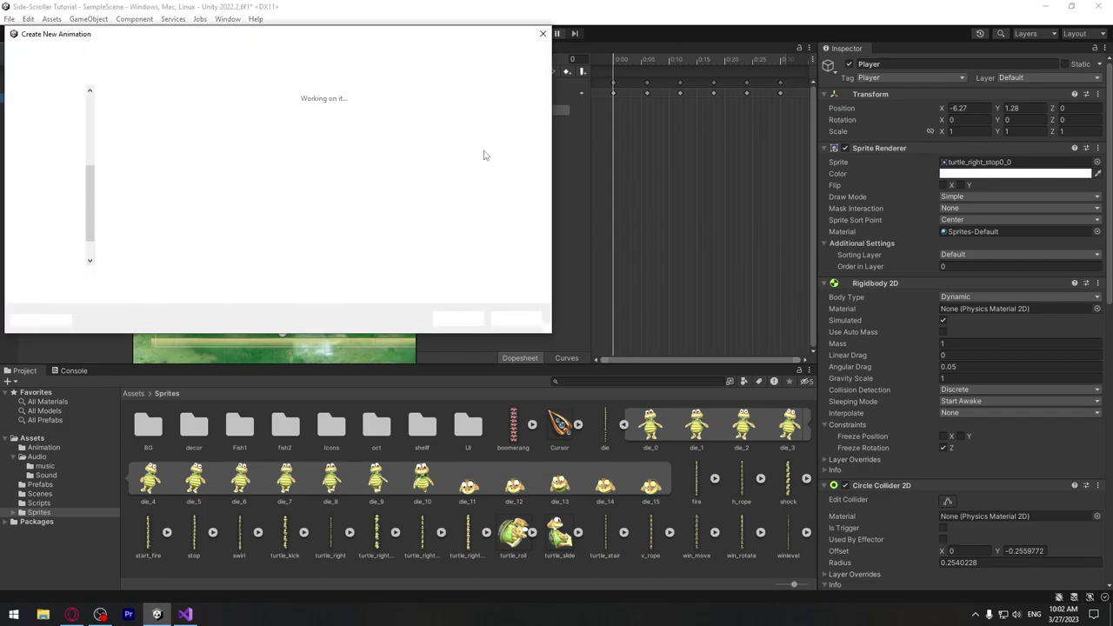
left_click(296, 54)
double_click(135, 122)
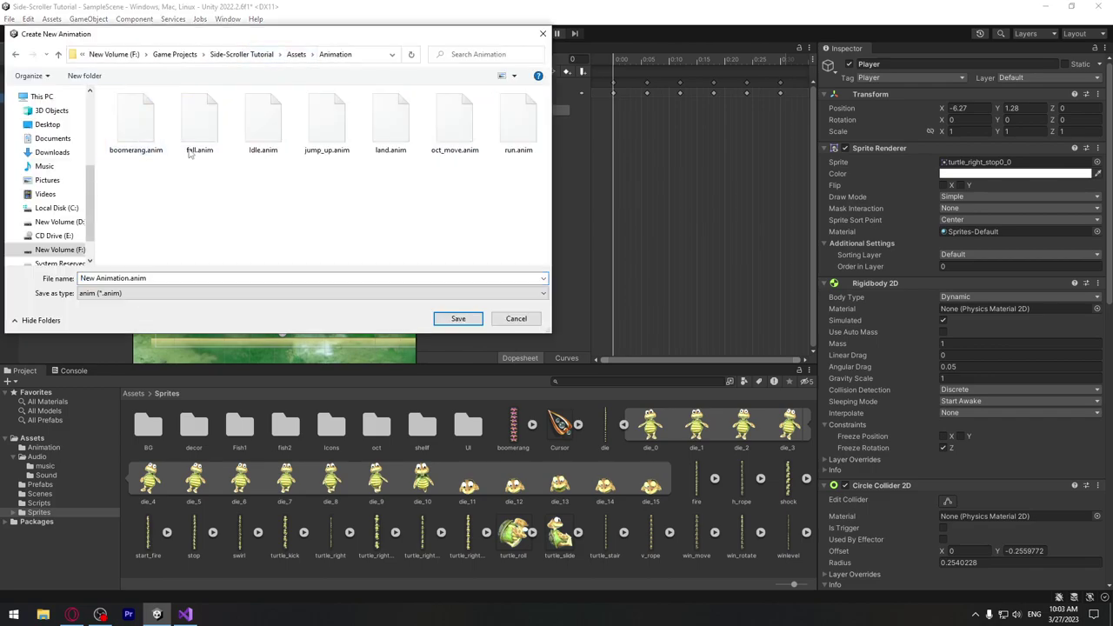
left_click(234, 269)
type("play")
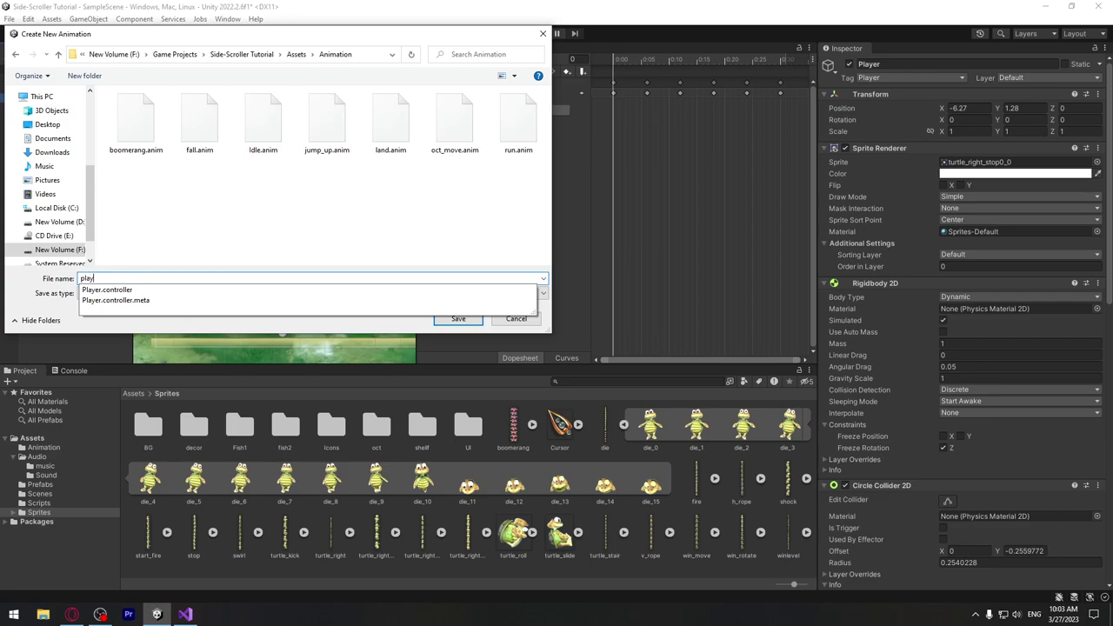
type("er_death")
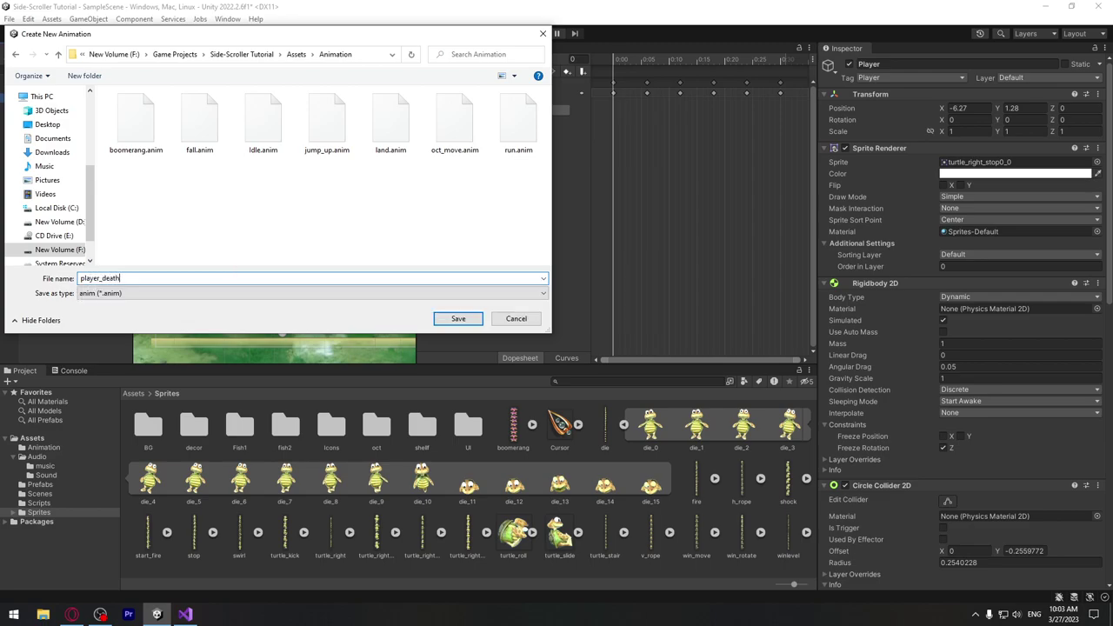
key("Return")
Add the sprites die_0 to die_15 to the player_death timeline and stretch the keyframes over about one second
left_click(650, 426)
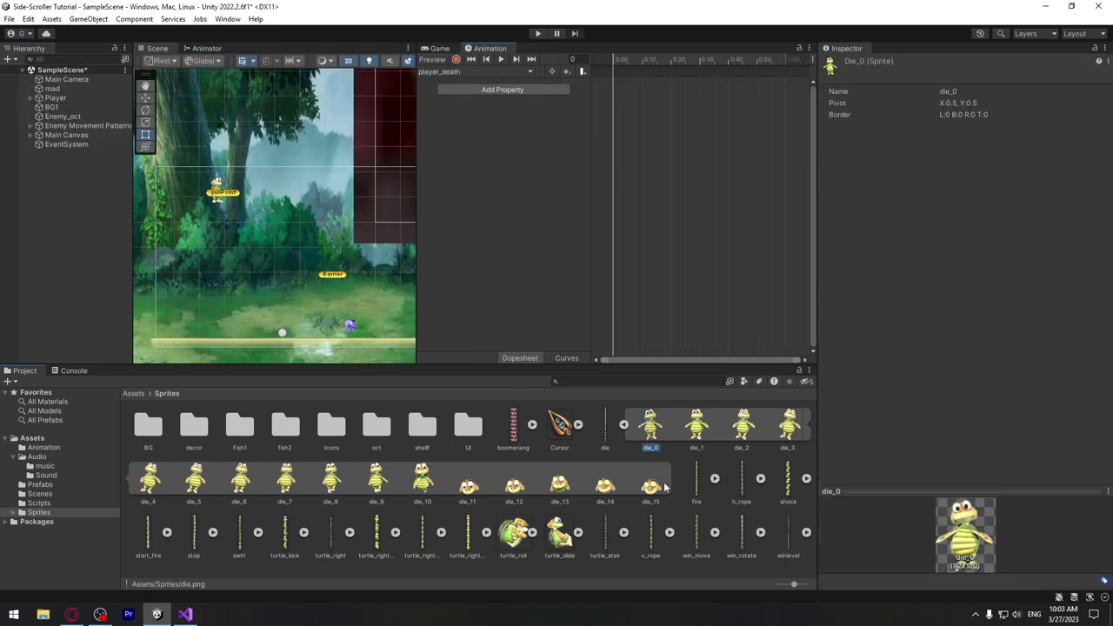
left_click(650, 482, "shift")
left_click_drag(650, 483, 750, 96)
left_click(501, 59)
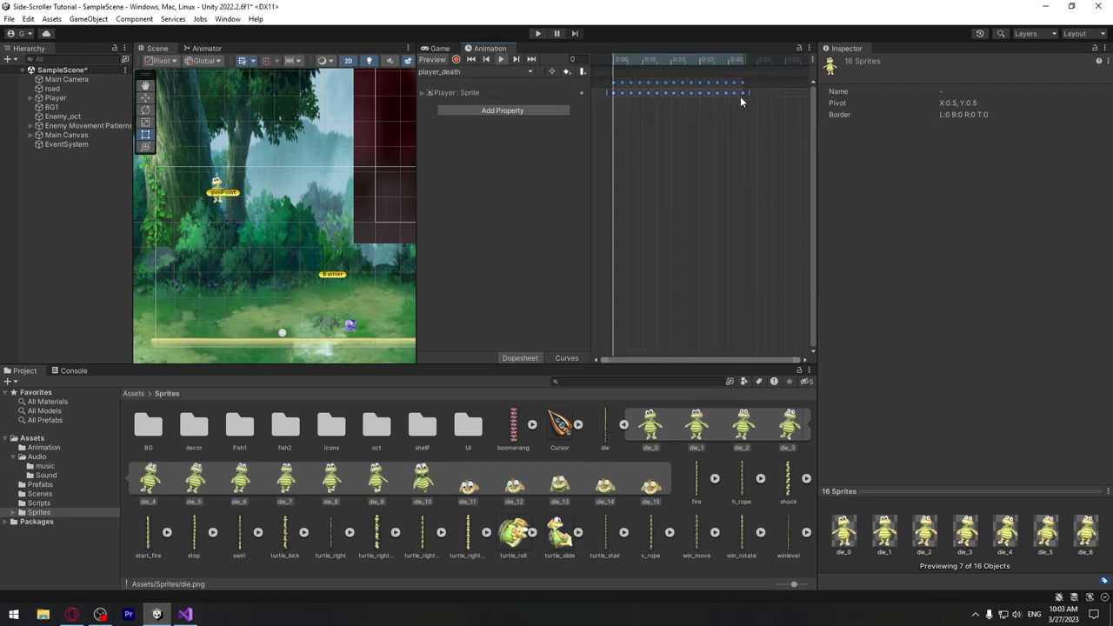
left_click_drag(753, 92, 780, 93)
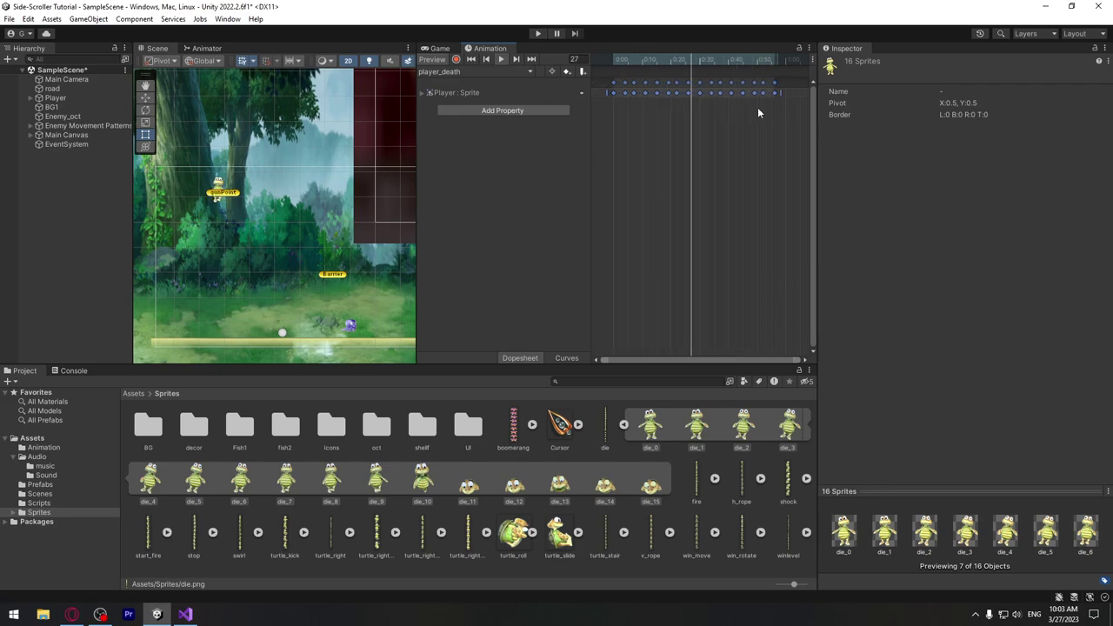
left_click_drag(781, 92, 787, 92)
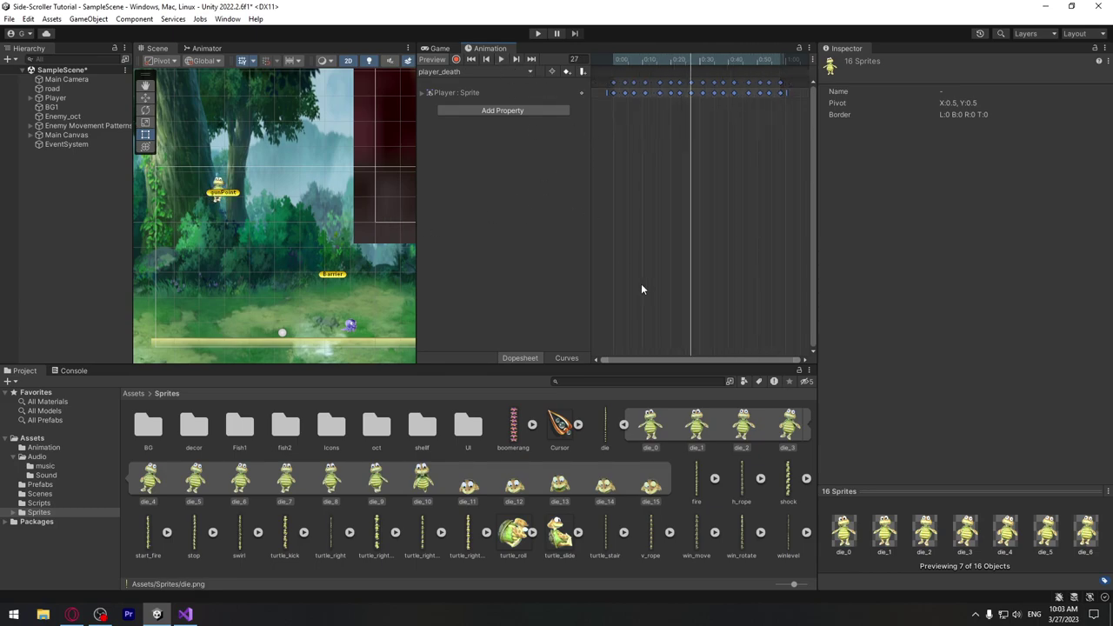
Open the Player's animator graph and move the player_death state to an empty area beside Any State
left_click(206, 48)
middle_click_drag(337, 233, 395, 247)
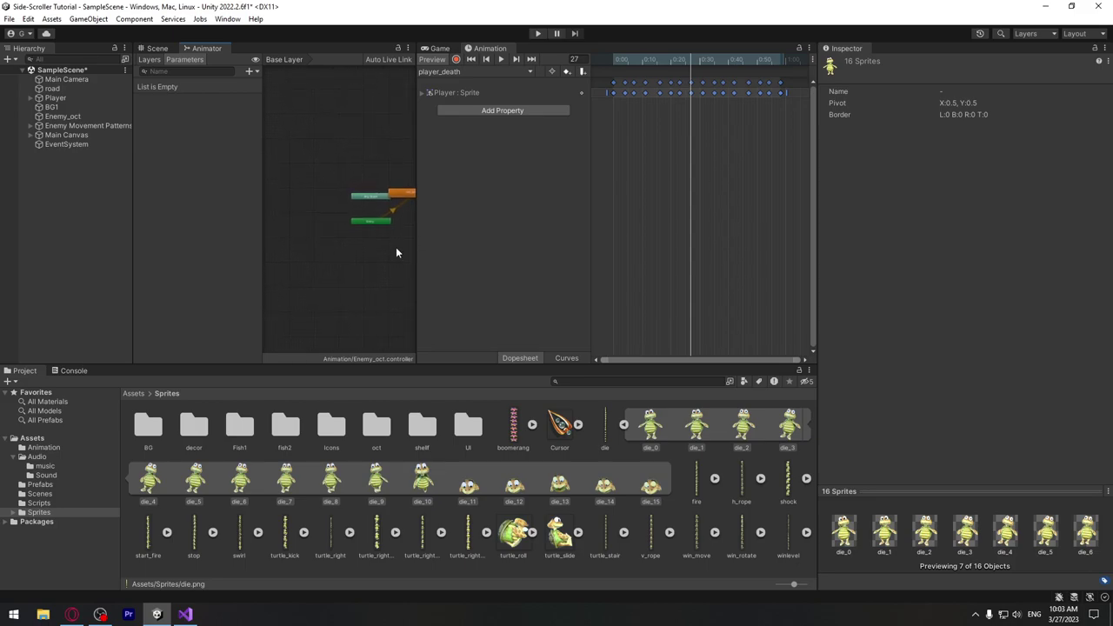
left_click(80, 98)
scroll(330, 174, "up", 3)
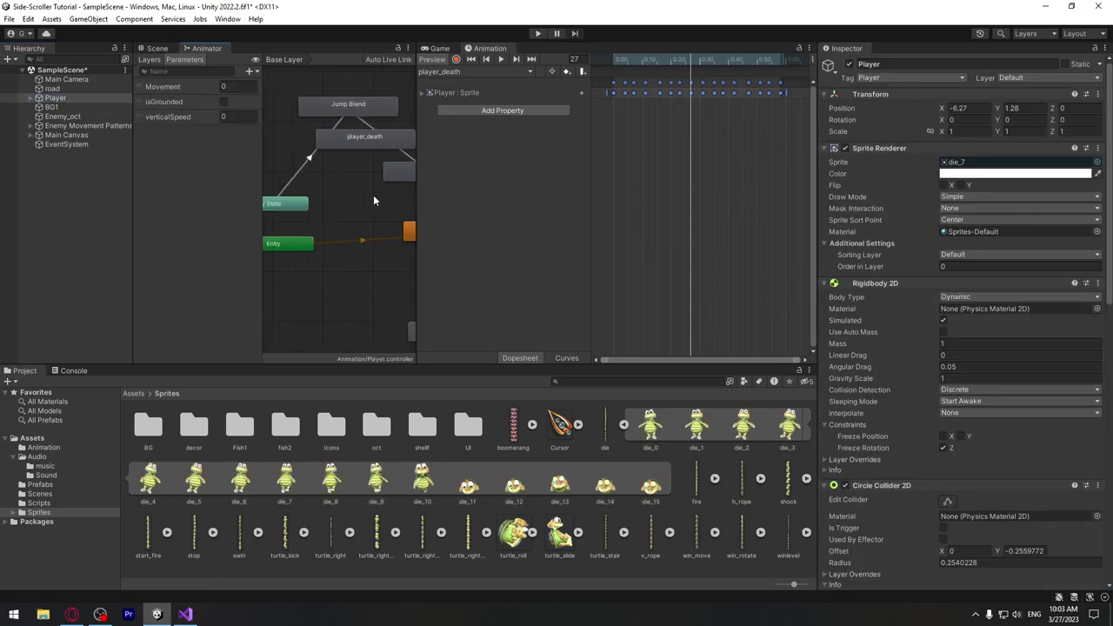
left_click_drag(358, 146, 340, 315)
scroll(355, 269, "down", 3)
scroll(397, 241, "up", 3)
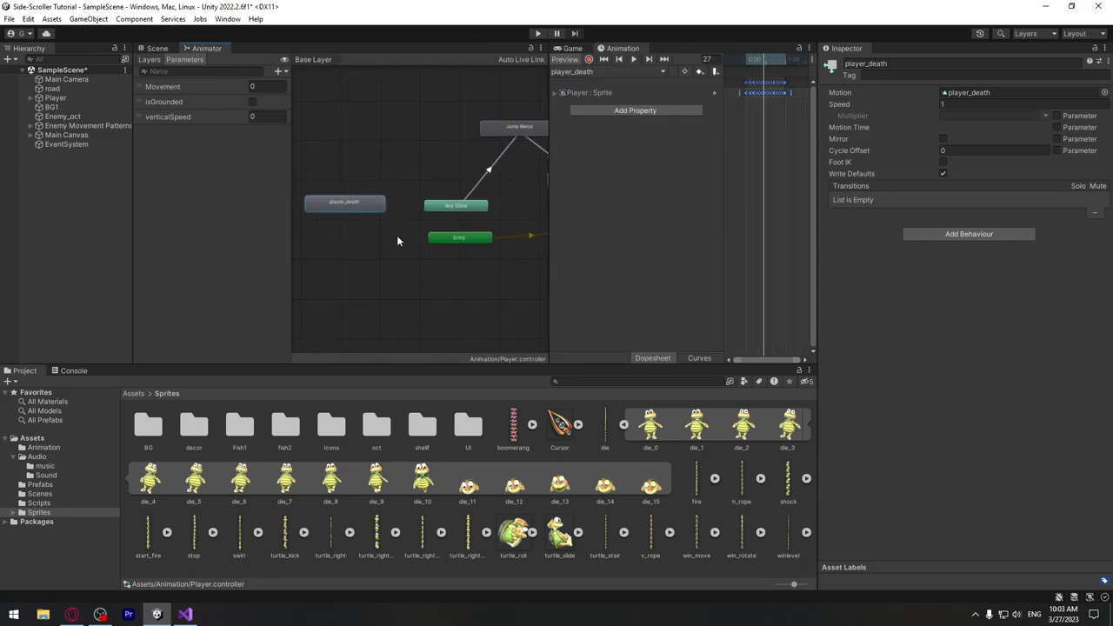
Create a transition from Any State to player_death and move the player_death state slightly higher
right_click(442, 209)
left_click(448, 216)
left_click(341, 208)
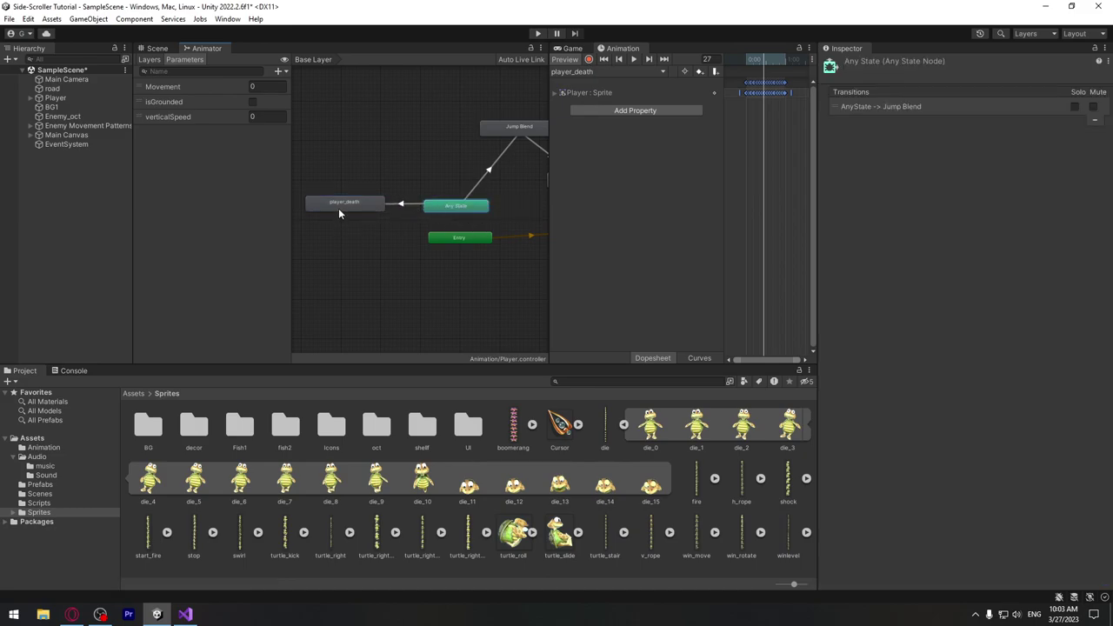
scroll(408, 211, "up", 3)
left_click_drag(374, 193, 373, 130)
Select the Any State to player_death transition and add a Float animator parameter named HP
left_click(446, 170)
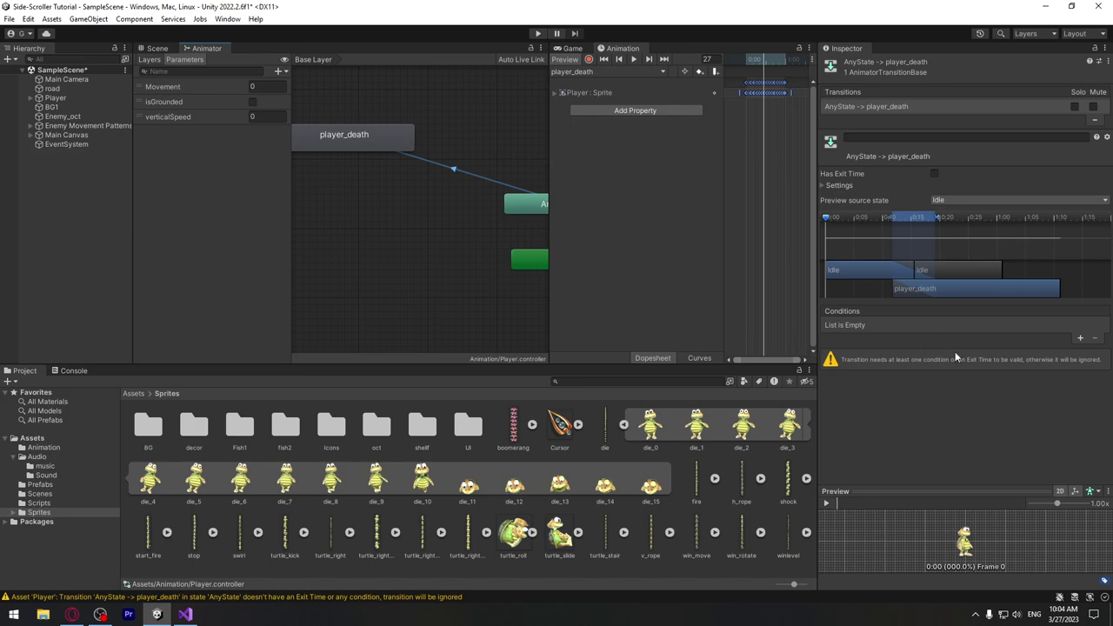
left_click(278, 70)
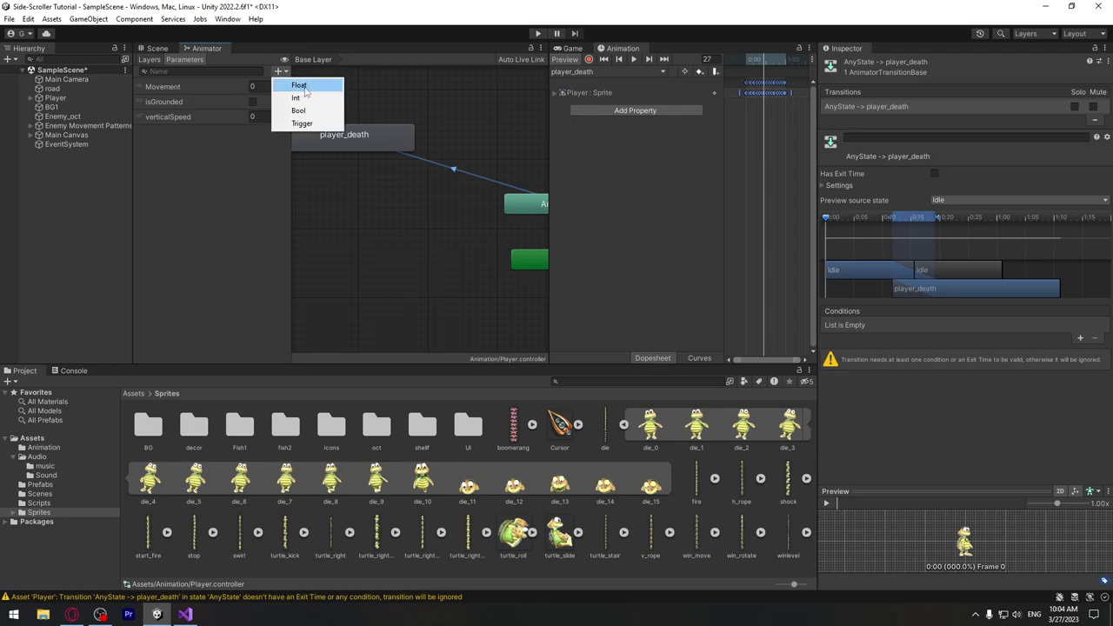
left_click(299, 85)
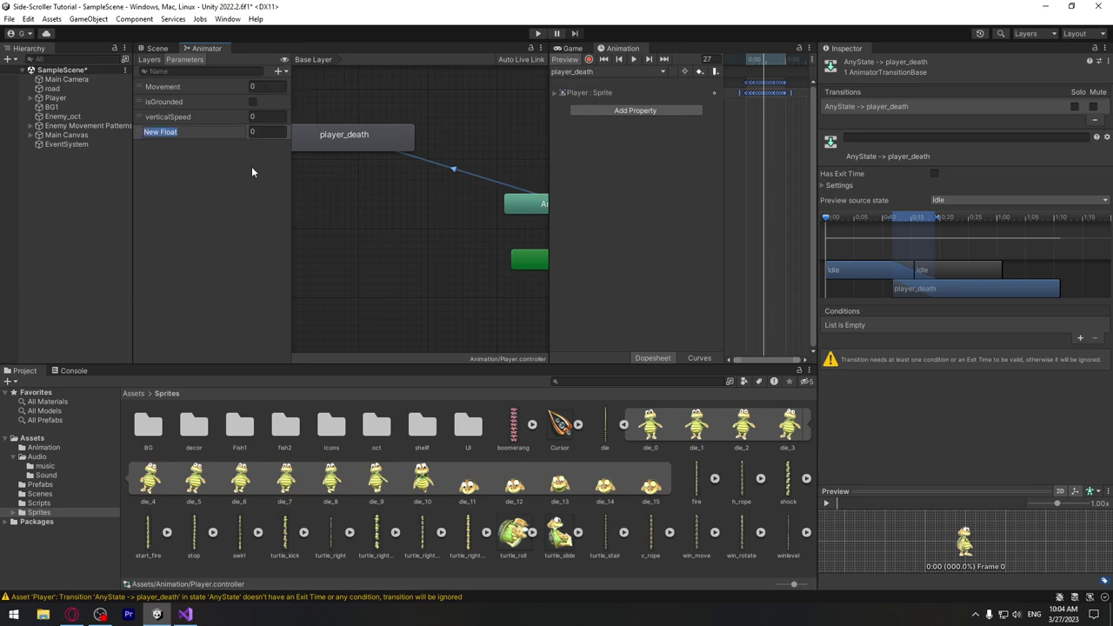
type("HP")
key("Return")
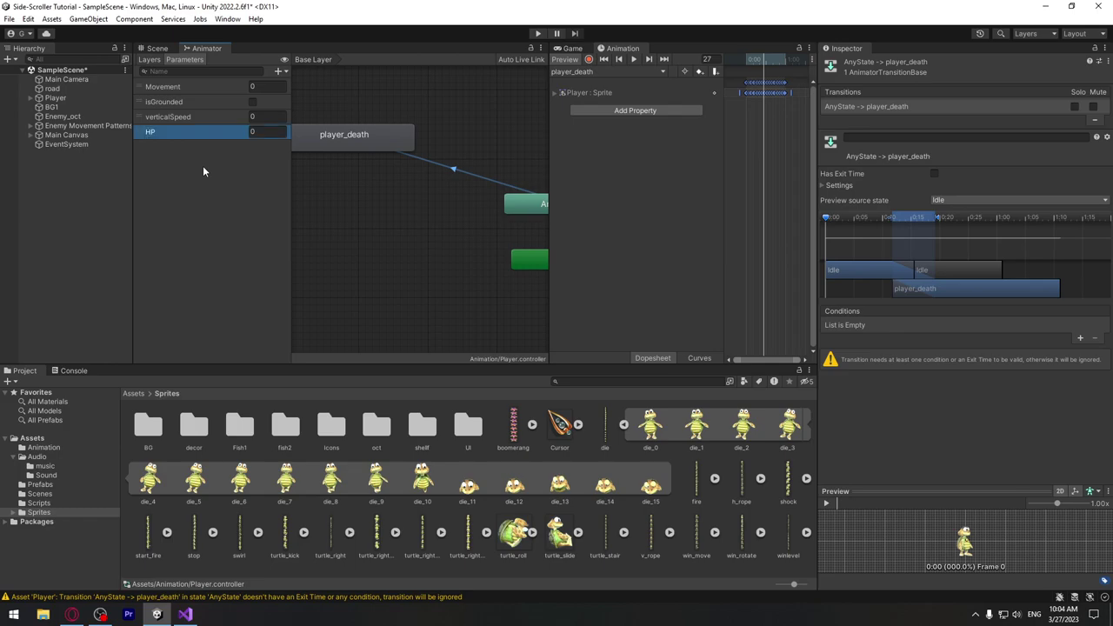
Add a condition to the player_death transition requiring HP to be Less than 0.01
left_click(1080, 338)
left_click(899, 327)
left_click(864, 389)
left_click(1010, 324)
left_click(1000, 353)
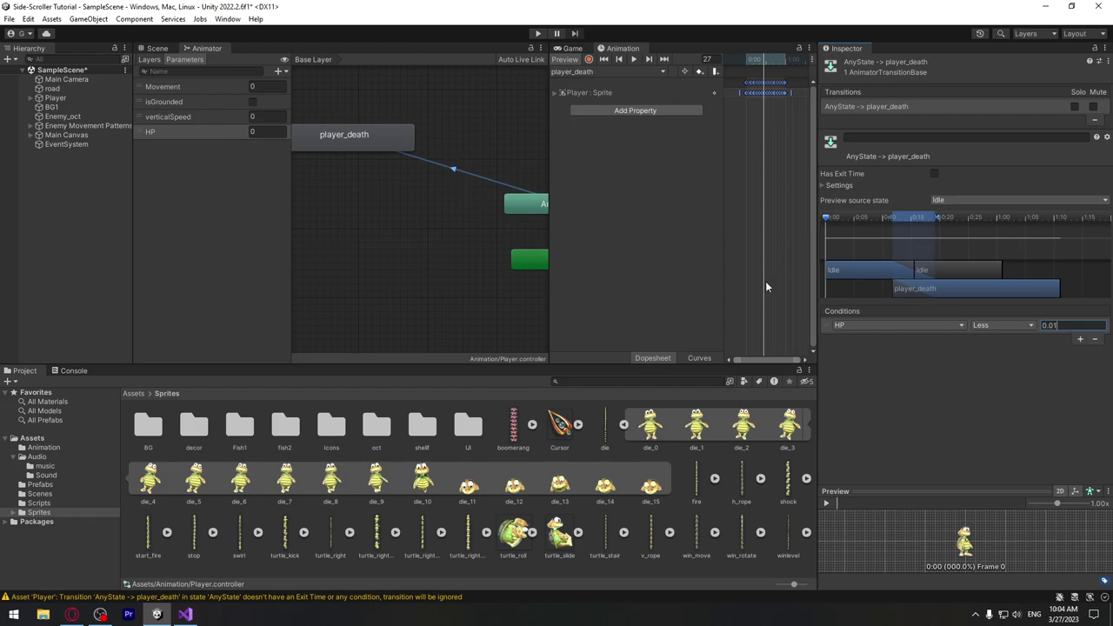
Turn off Can Transition To Self in the settings of the Any State to player_death transition
middle_click_drag(478, 216, 324, 283)
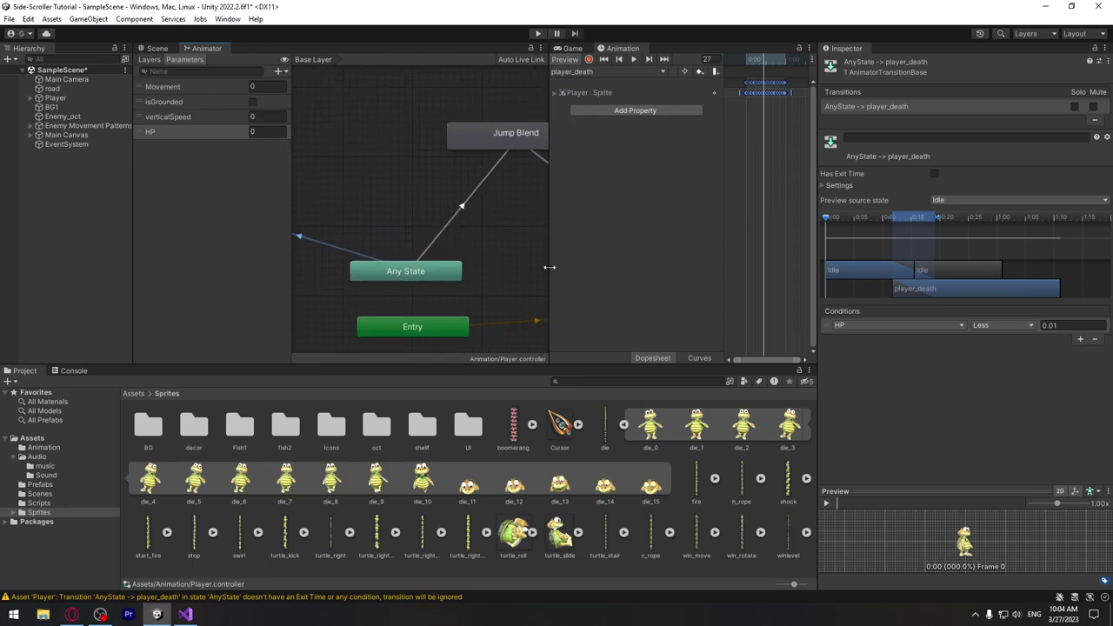
left_click(822, 185)
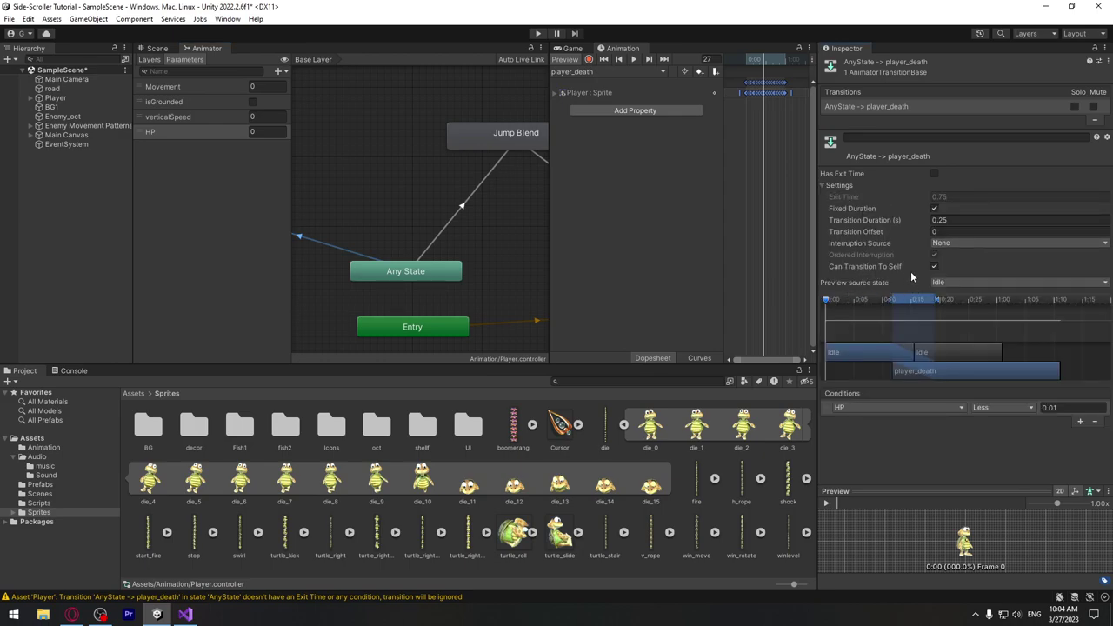
left_click(935, 267)
Open the player_death state's animation clip and turn off its Loop Time
middle_click_drag(300, 209, 424, 203)
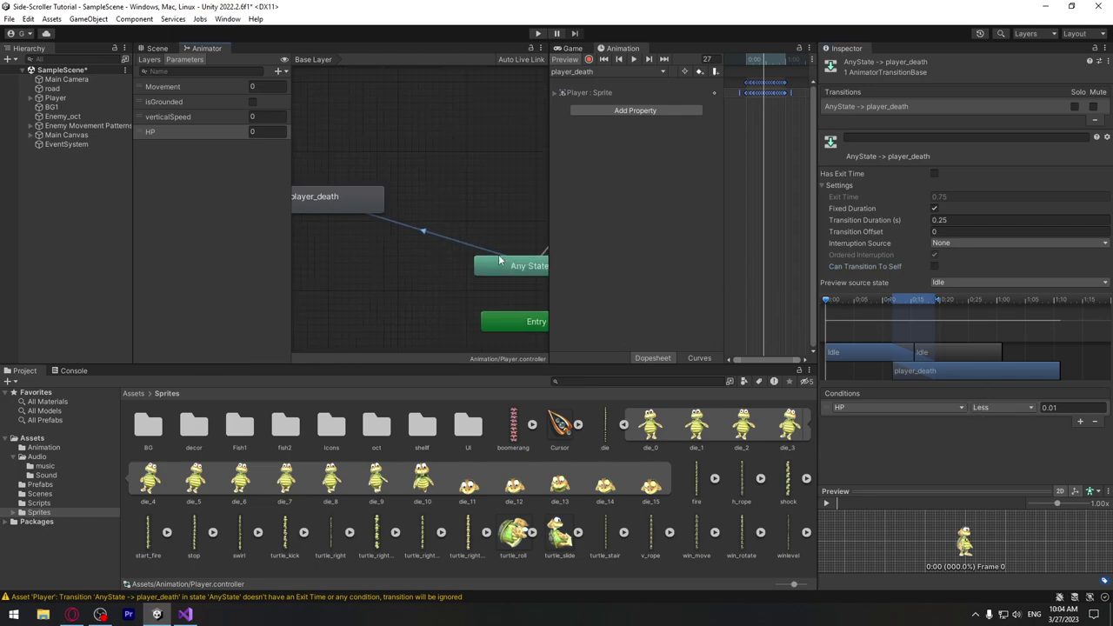
double_click(327, 207)
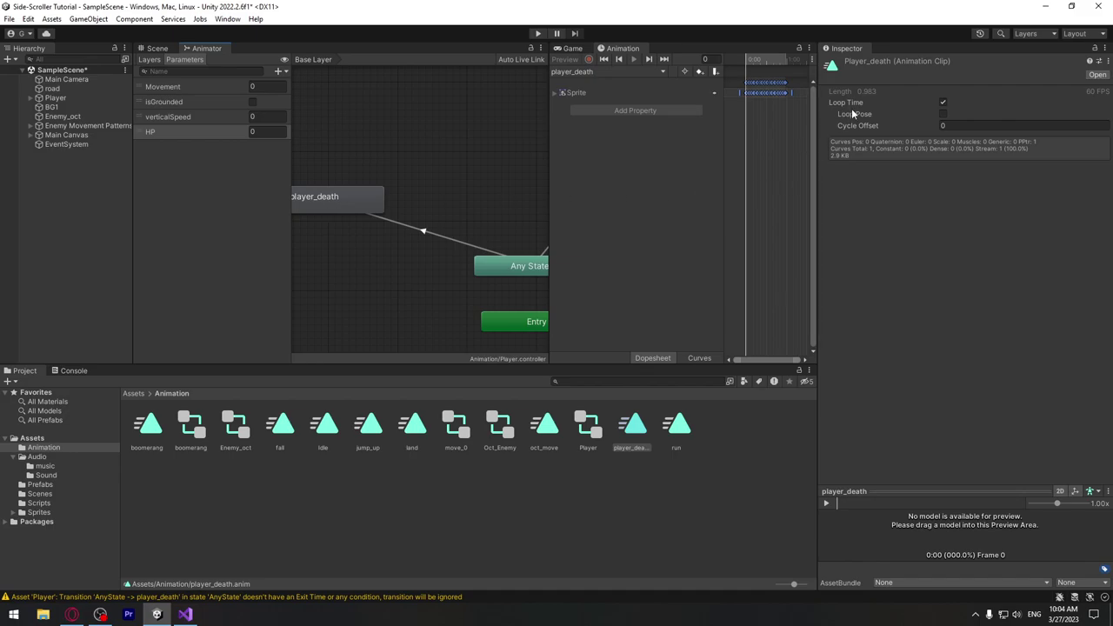
left_click(943, 102)
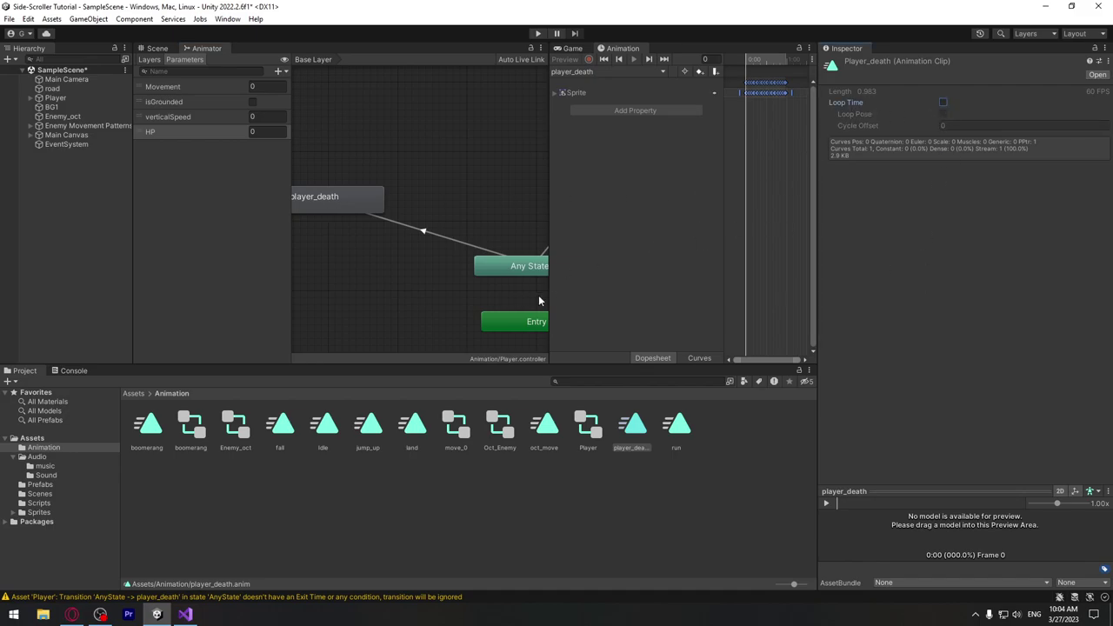
Review the HP parameter and the condition on the Any State to player_death transition
scroll(469, 277, "down", 3)
left_click(470, 277)
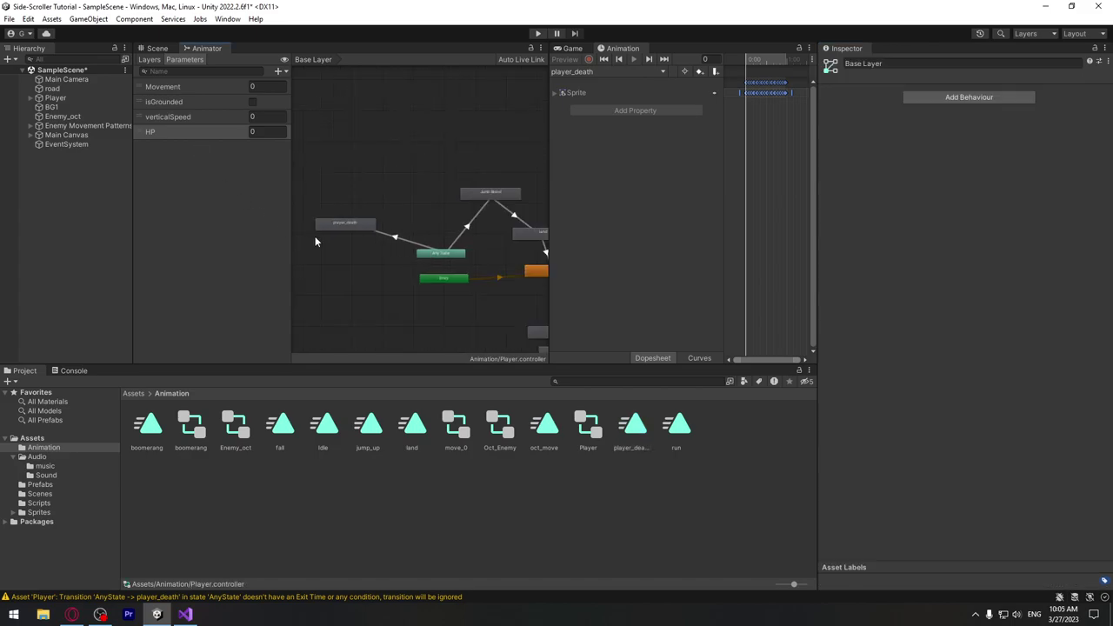
left_click(155, 132)
left_click(396, 236)
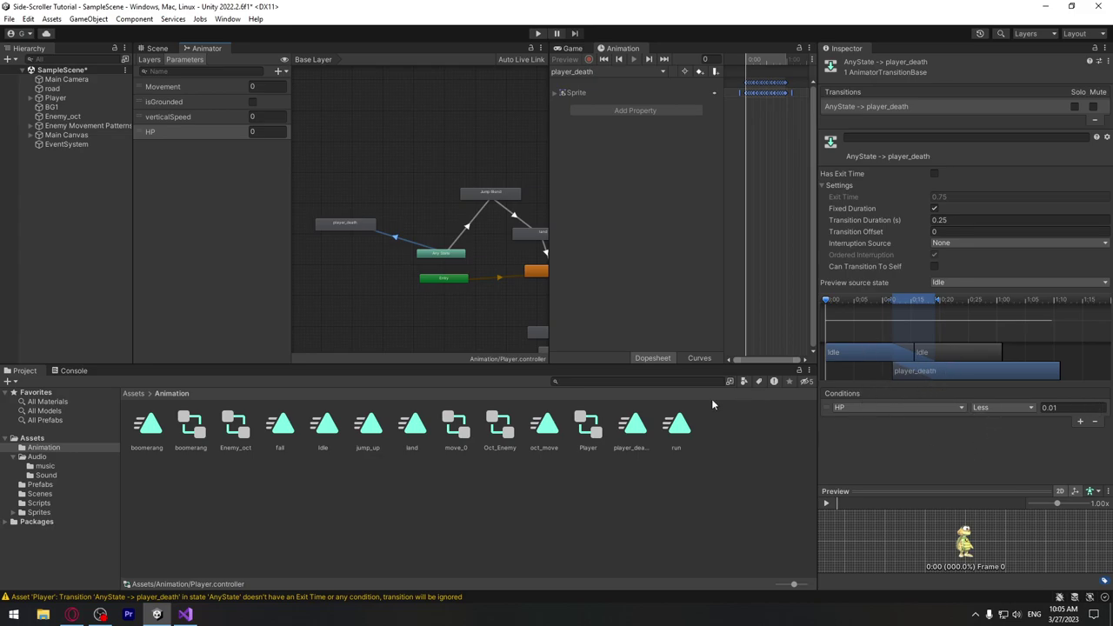
Switch to Visual Studio and declare an Animator variable named myAnim above characterController in the Player_Health class
left_click(184, 613)
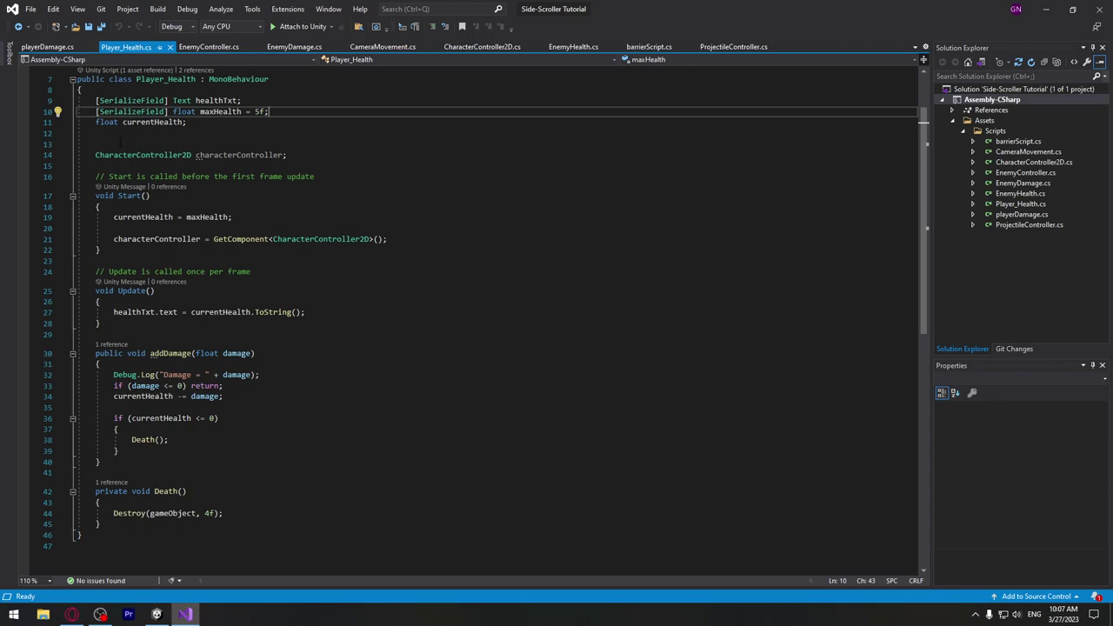
left_click(120, 144)
type("Animato")
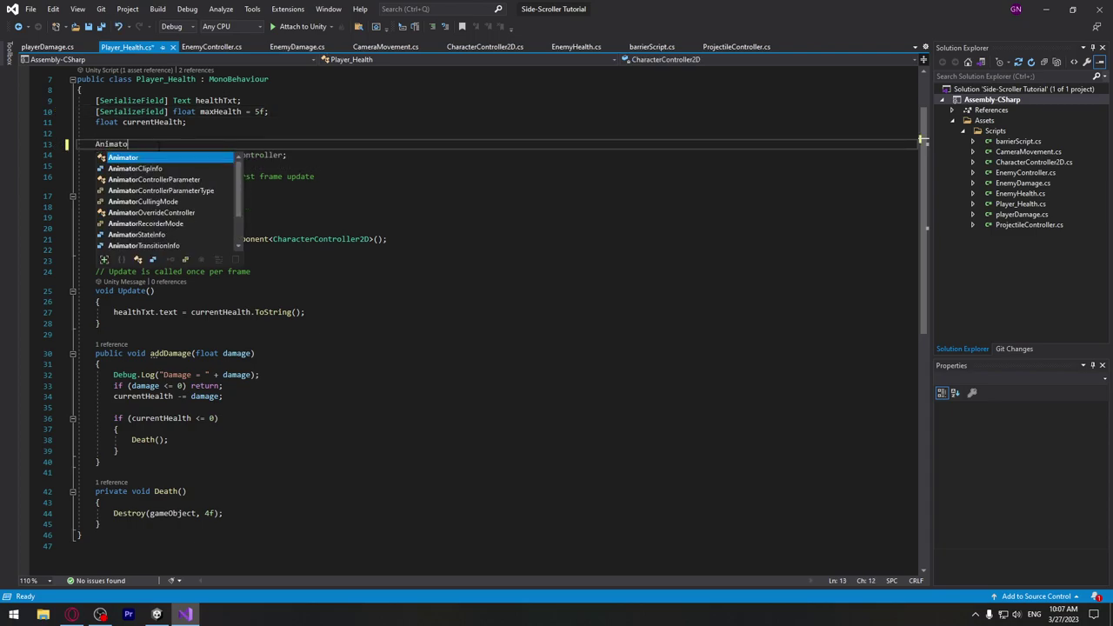
type("r ")
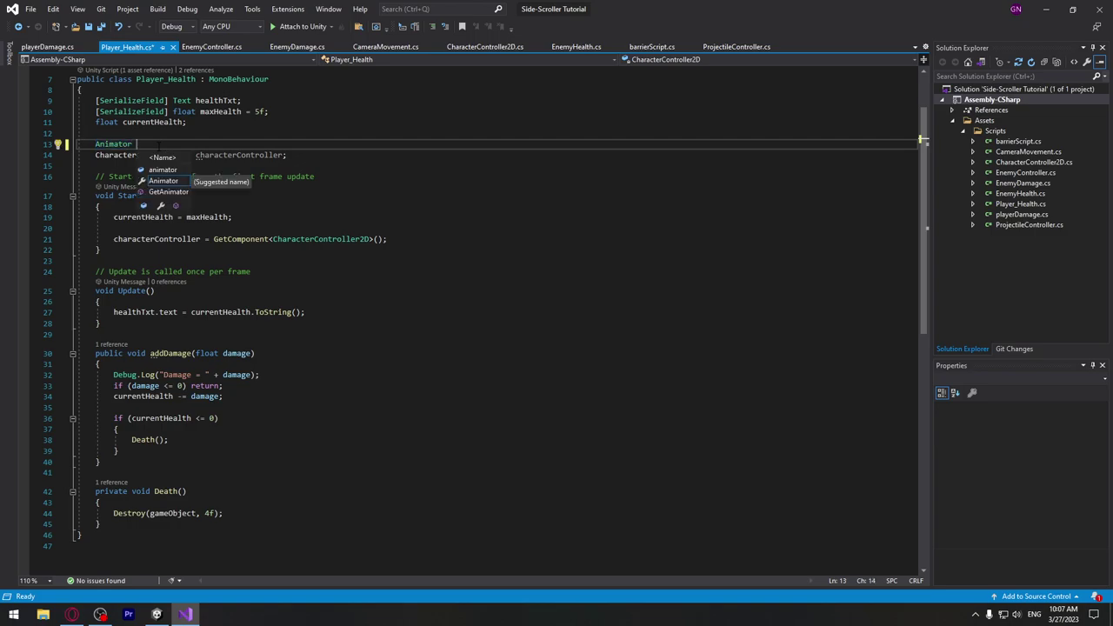
type("myAnim")
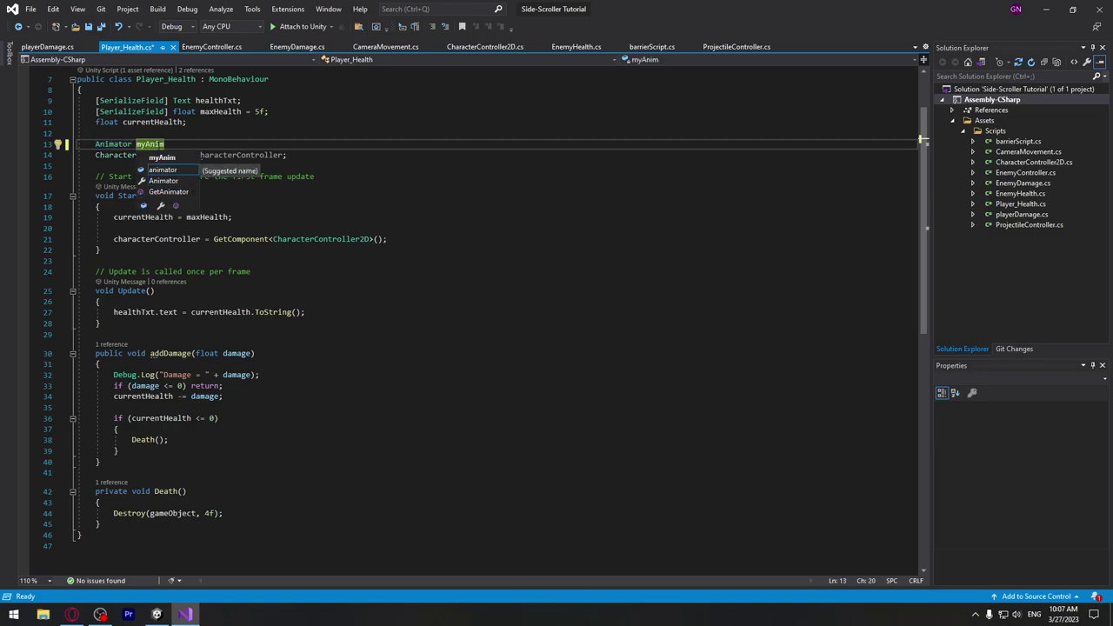
type(";")
In Start(), assign GetComponent<Animator>() to myAnim above the characterController assignment and save the script
left_click(273, 227)
key("Return")
type("my")
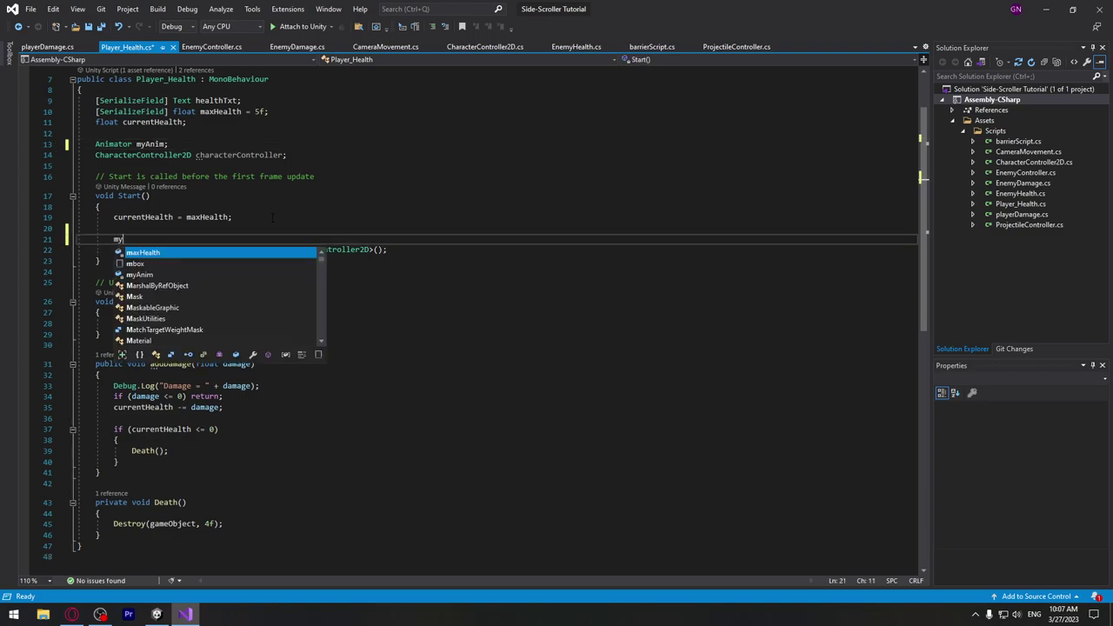
type("Anim = getc")
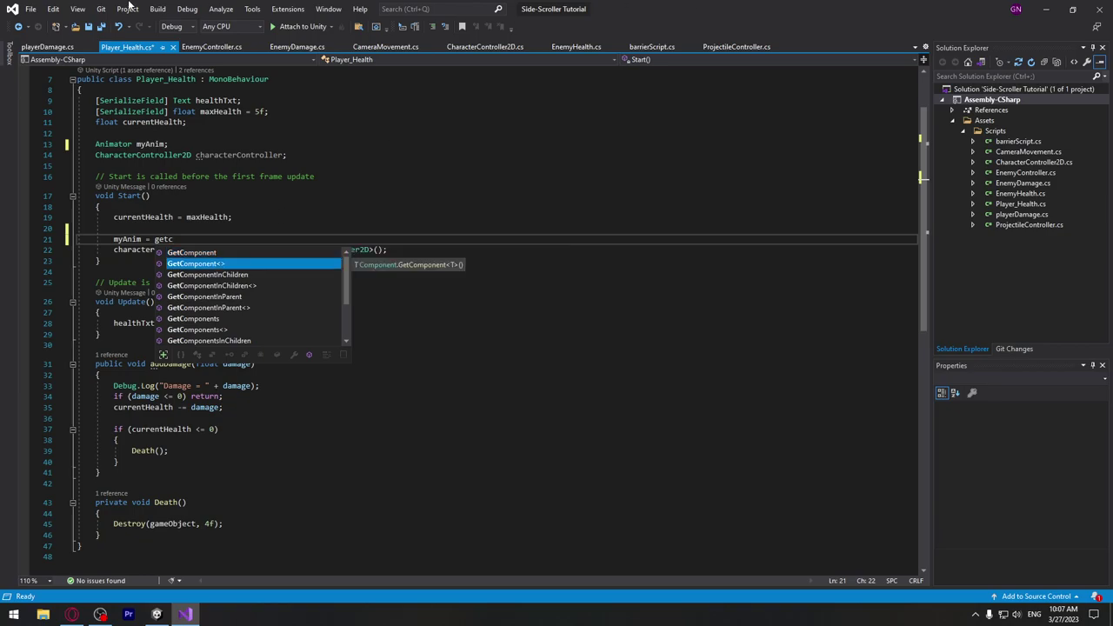
double_click(222, 265)
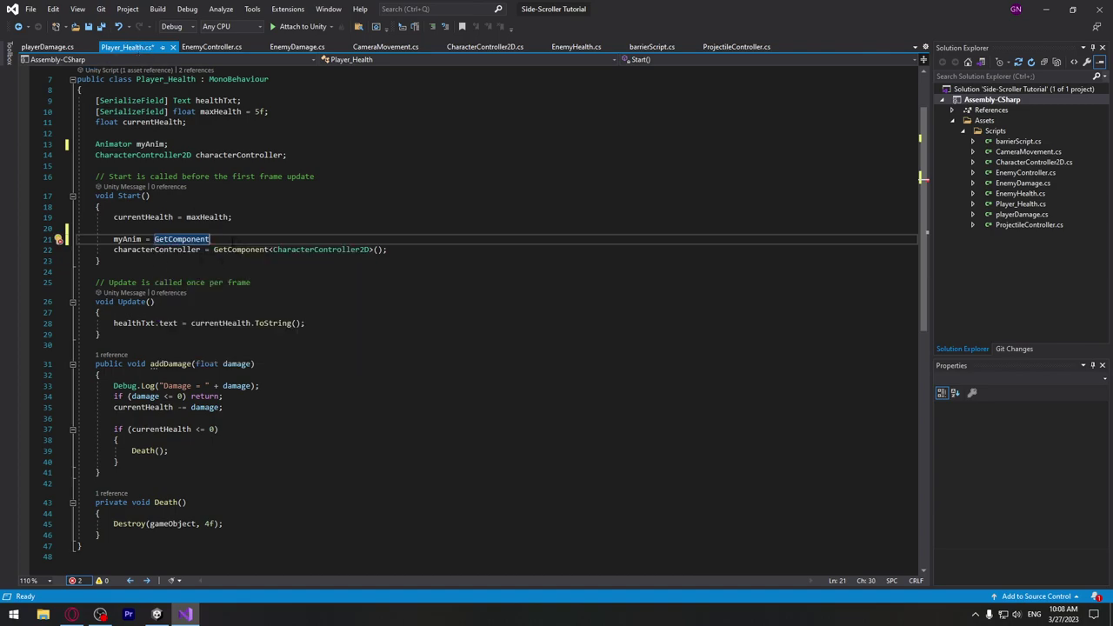
type("<")
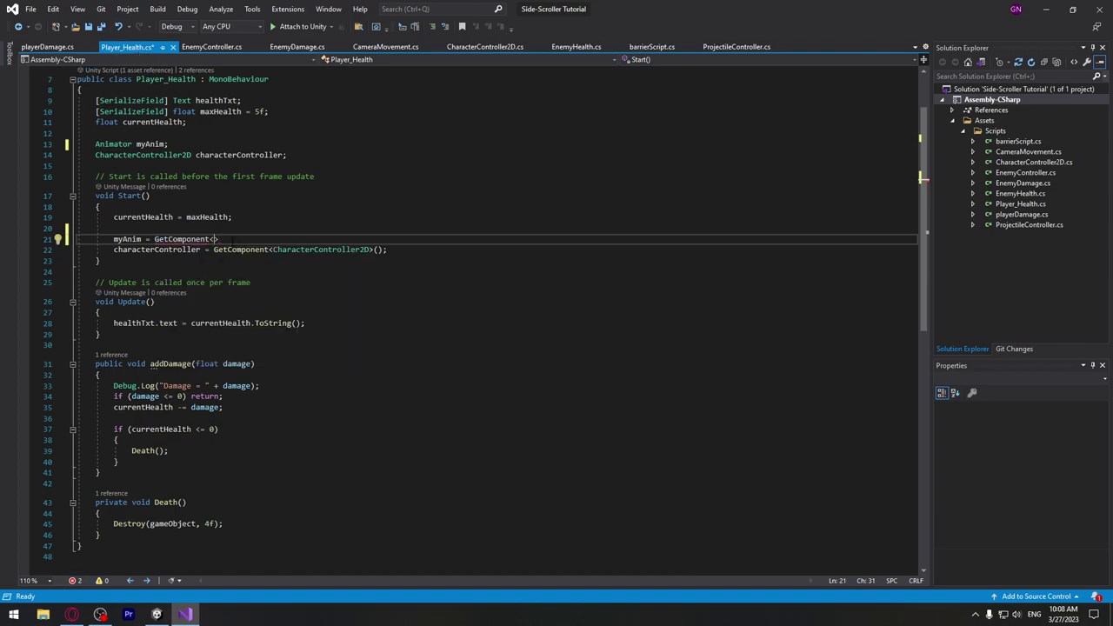
type("Animator")
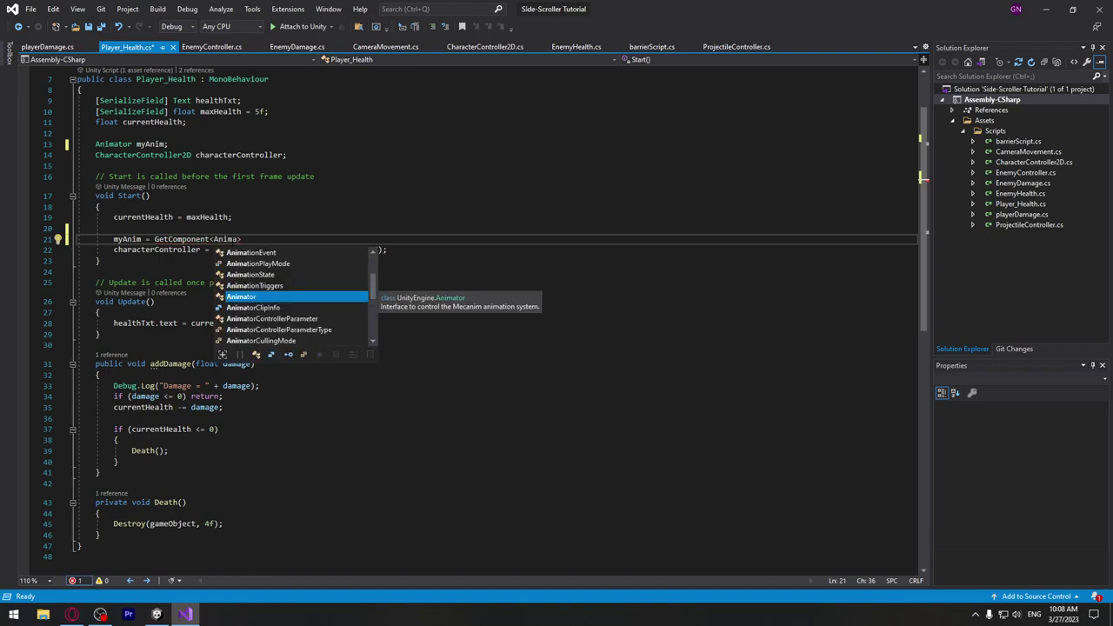
key("Tab")
type(">")
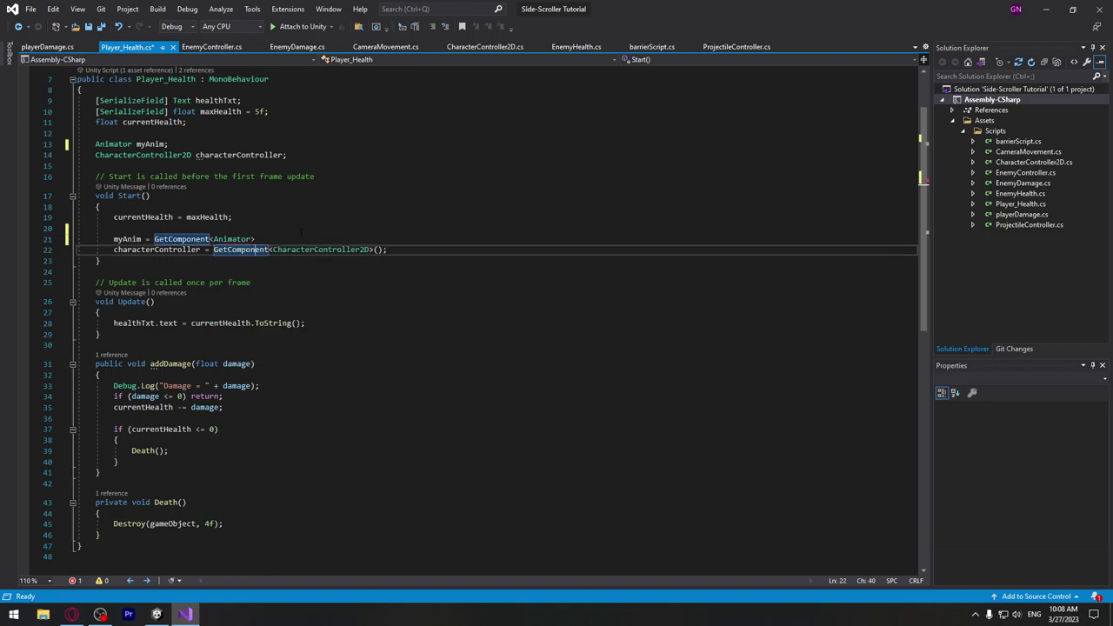
type("();")
key("ctrl+s")
Add a myAnim.SetFloat(); call to Update() below the healthTxt.text line
left_click(400, 322)
key("Return")
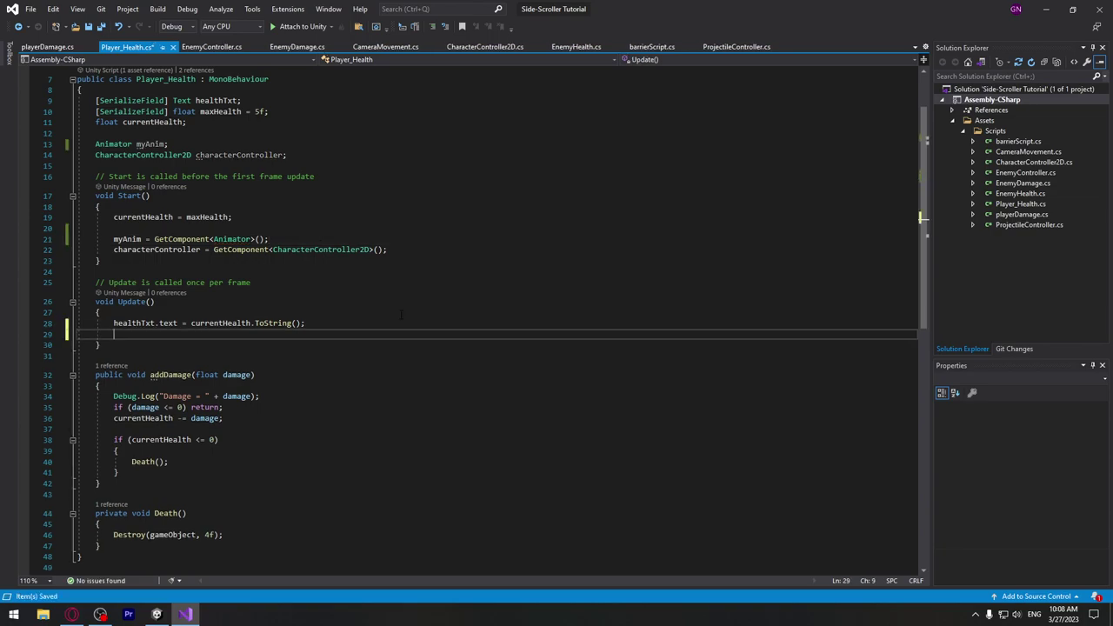
type("my")
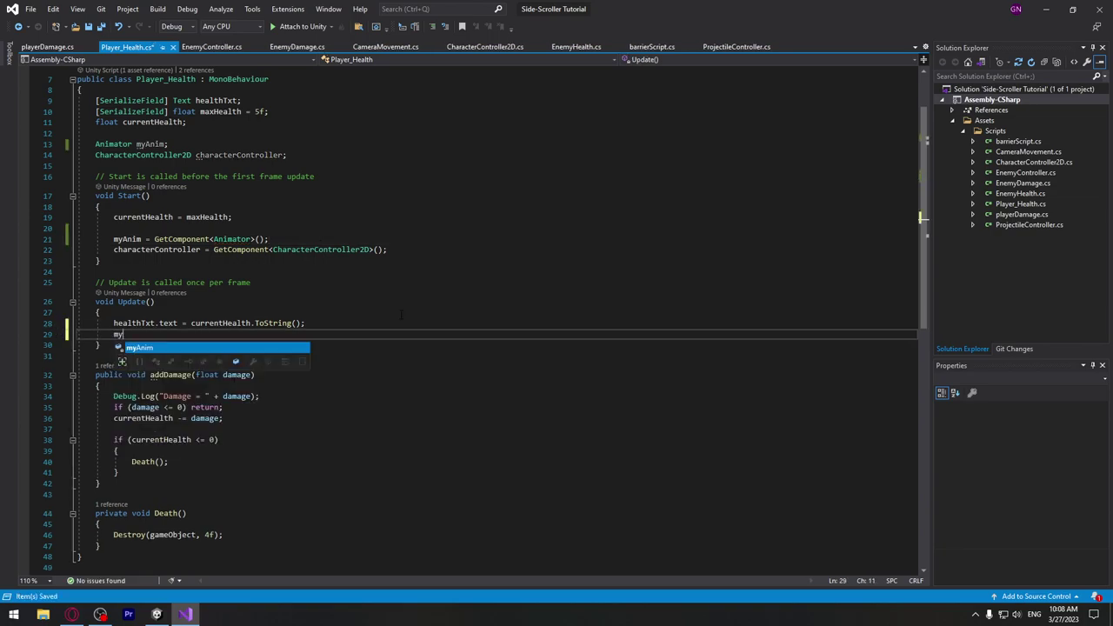
type("Anim.")
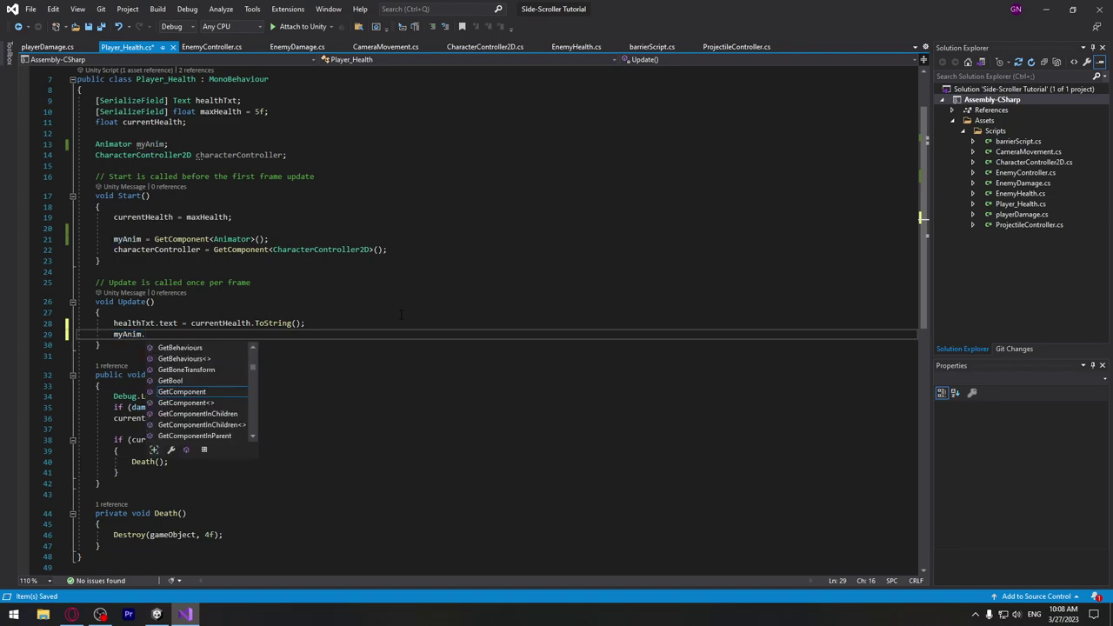
type("SetF")
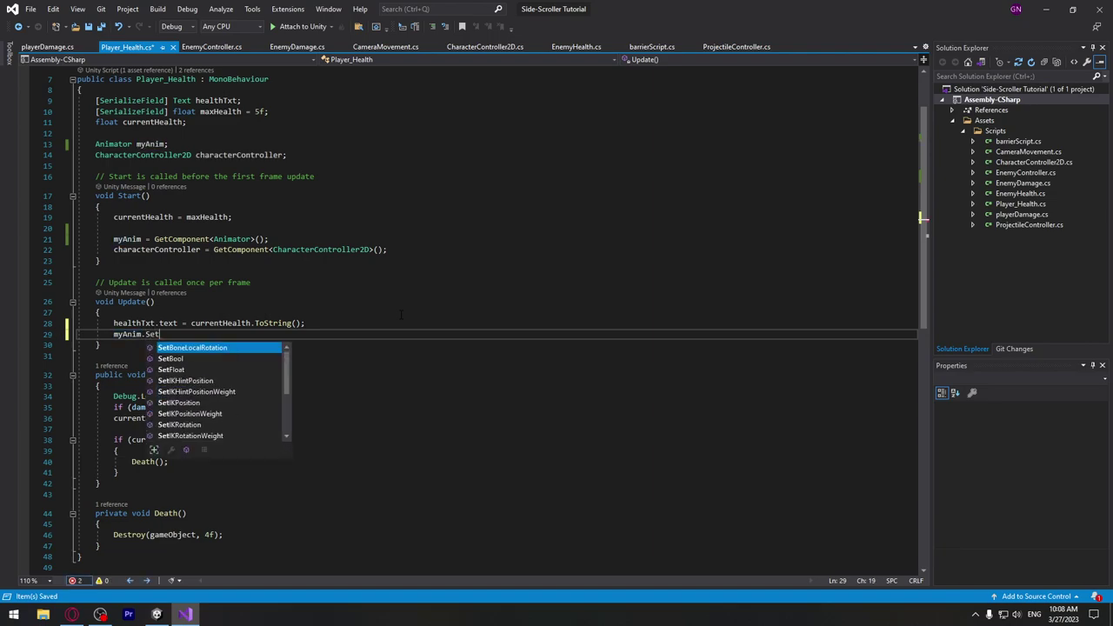
key("Tab")
type("();")
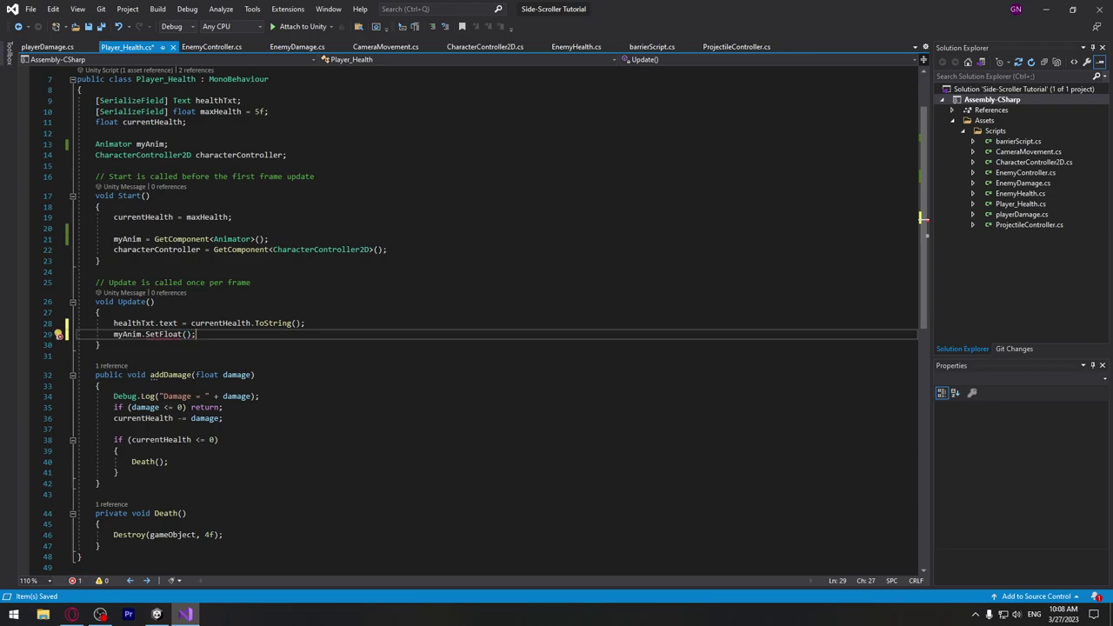
Check the HP parameter's spelling in Unity's Animator and enter "HP" as the first argument of SetFloat in Visual Studio
left_click(156, 614)
left_click(167, 137)
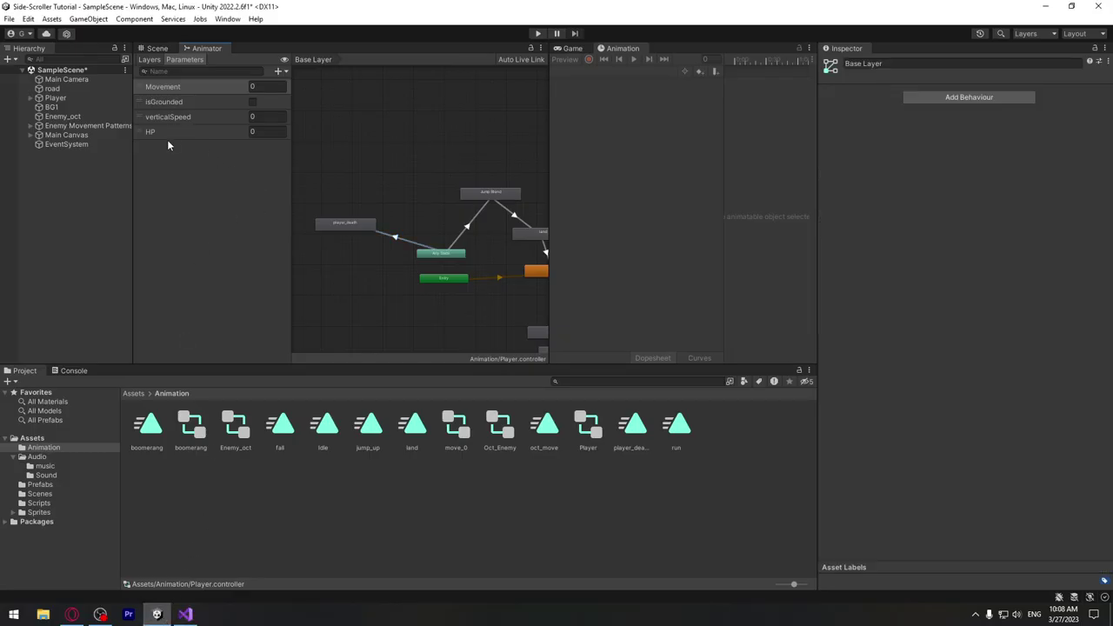
left_click(186, 614)
type("\"HP\",);")
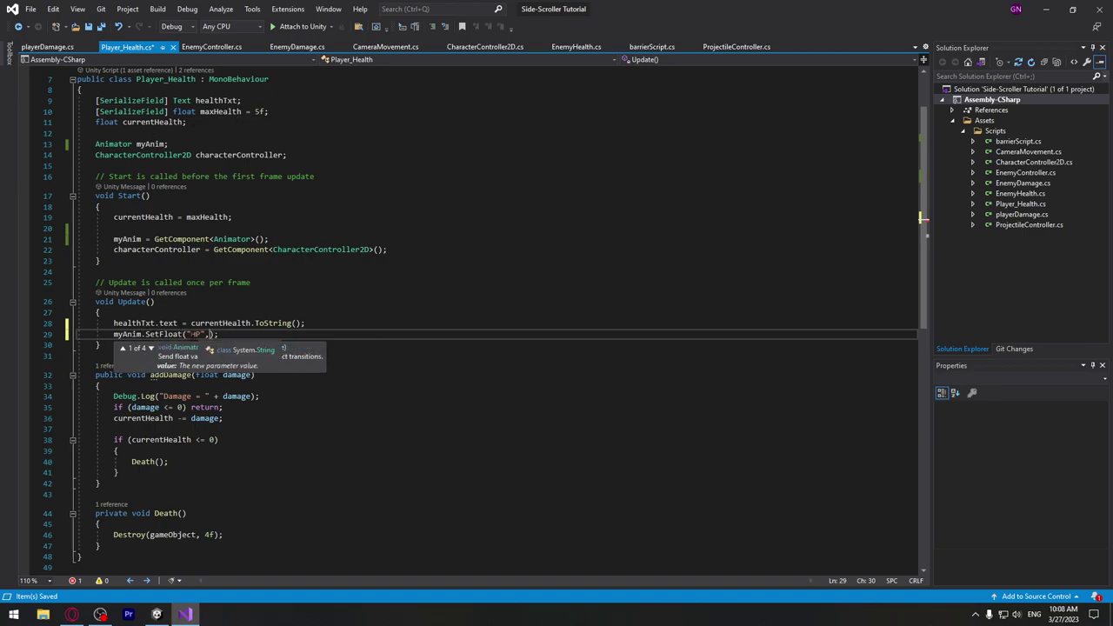
left_click(190, 334)
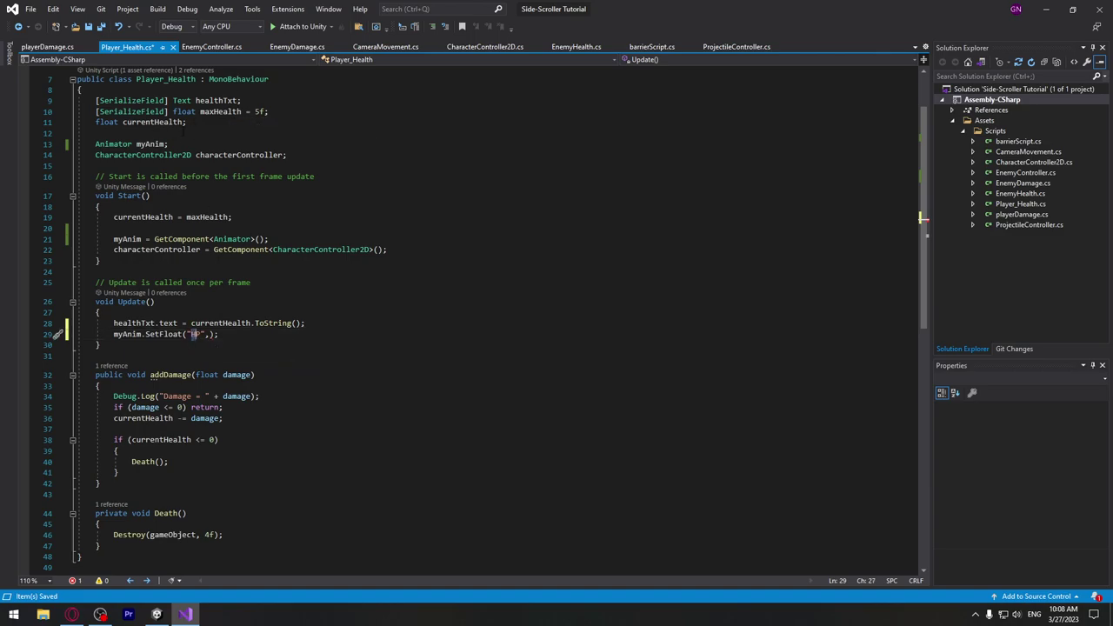
left_click(156, 614)
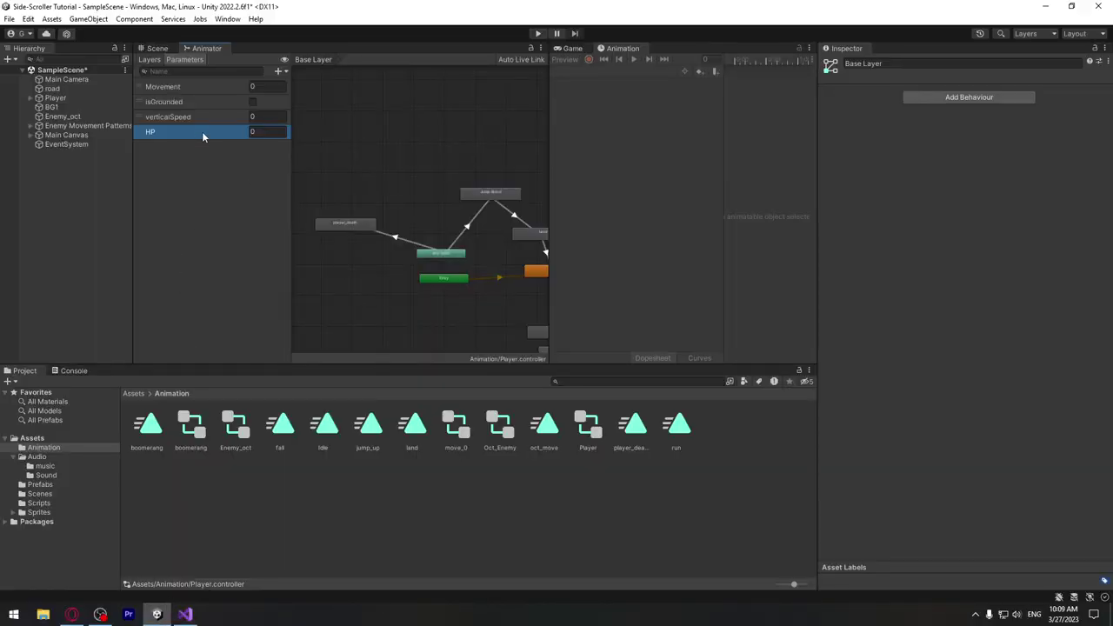
left_click(395, 242)
key("alt+Tab")
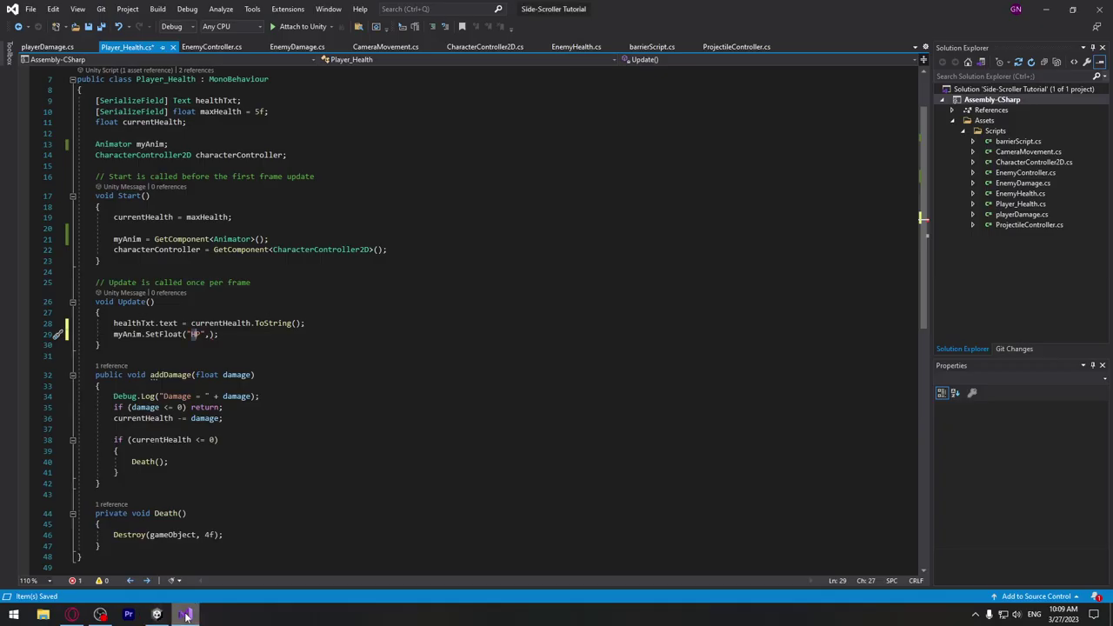
type("HP\",")
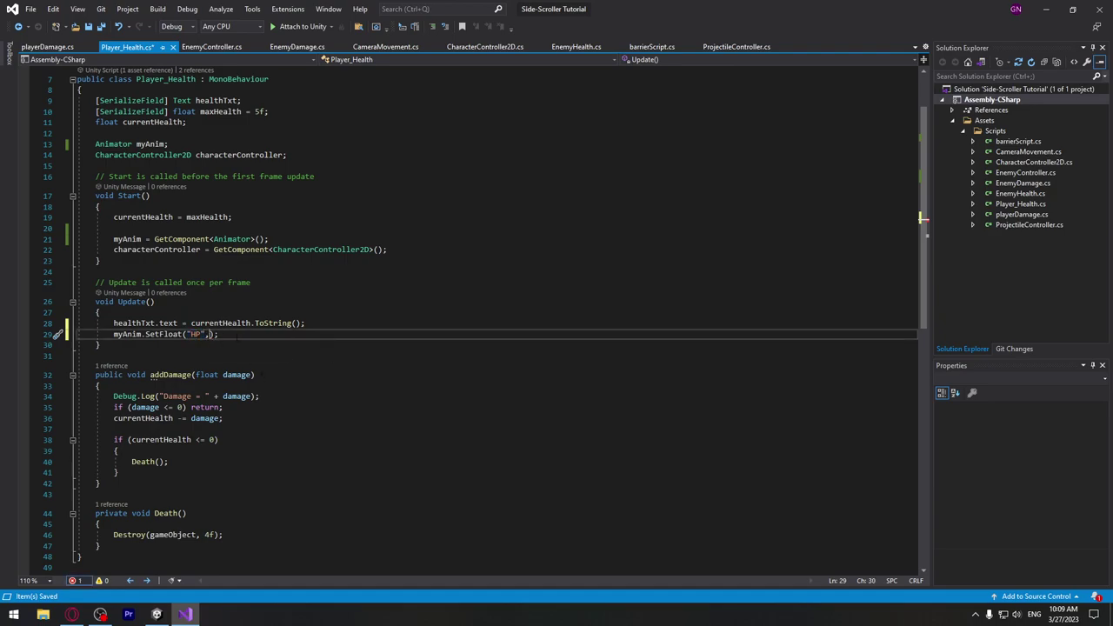
Pass currentHealth as the second argument of the SetFloat call and save the script
double_click(221, 324)
key("ctrl+c")
left_click(213, 335)
key("ctrl+v")
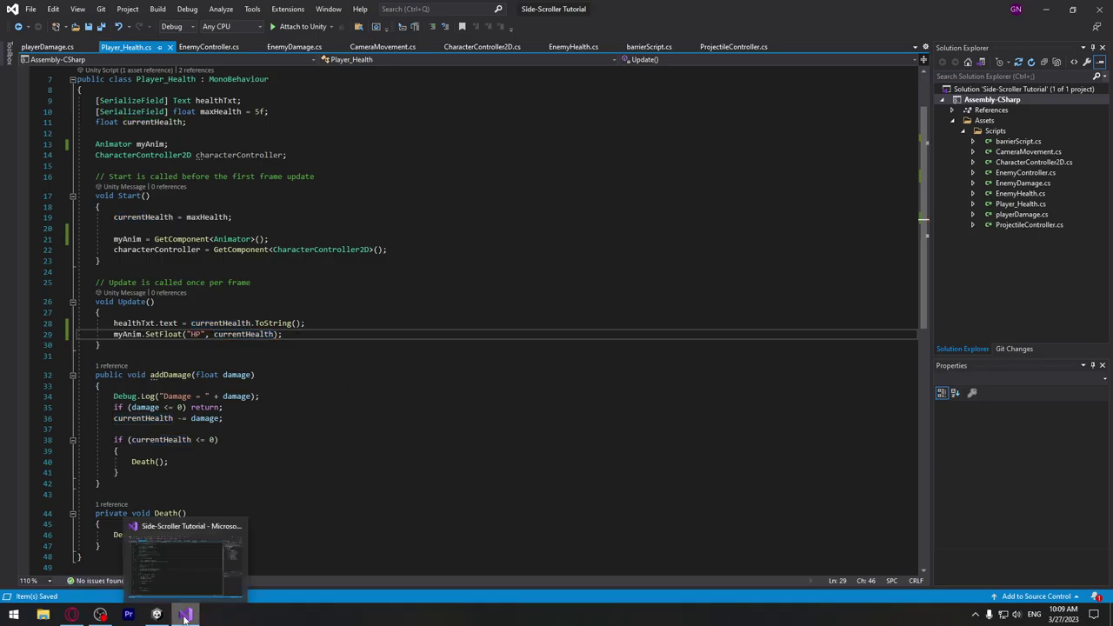
Switch to Unity and play-test the game, moving the player into the enemy until its health runs out, and stop play mode
left_click(157, 614)
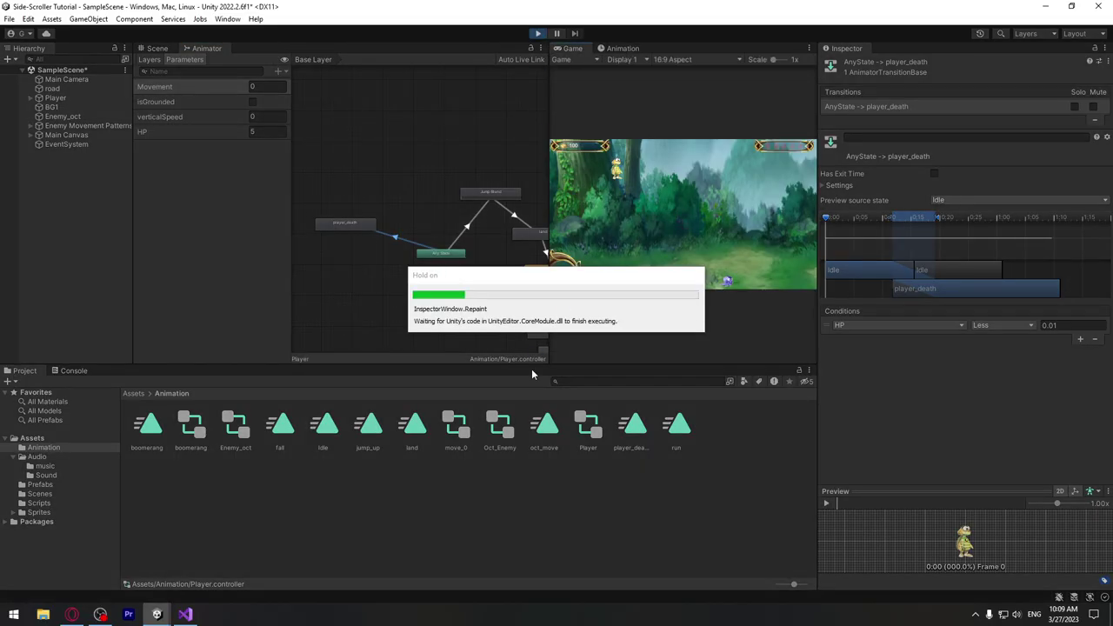
key("Right")
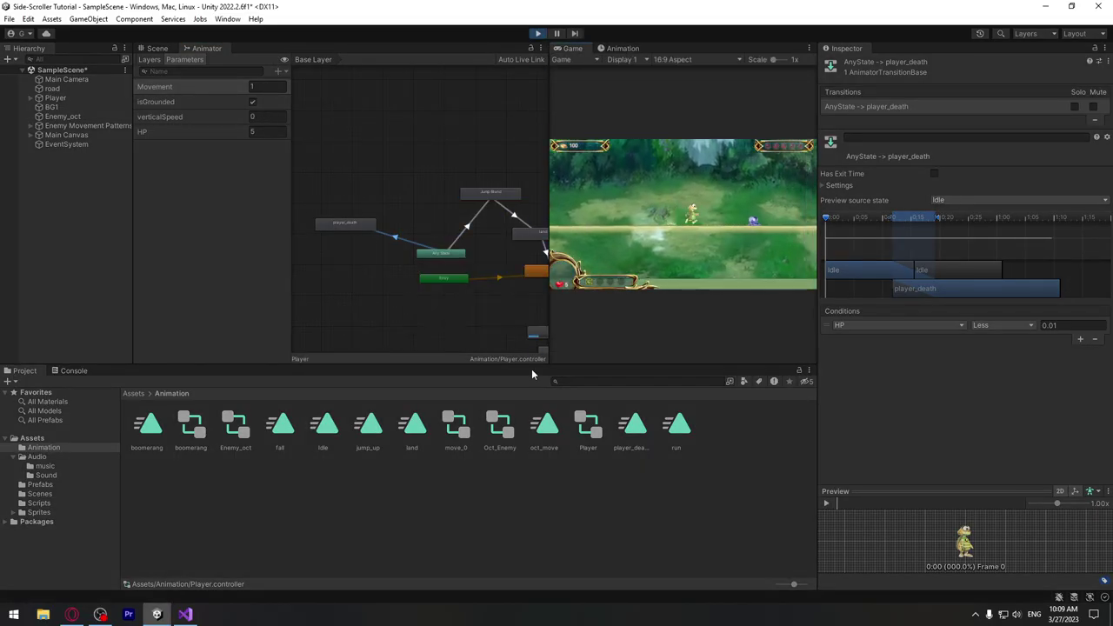
key("space")
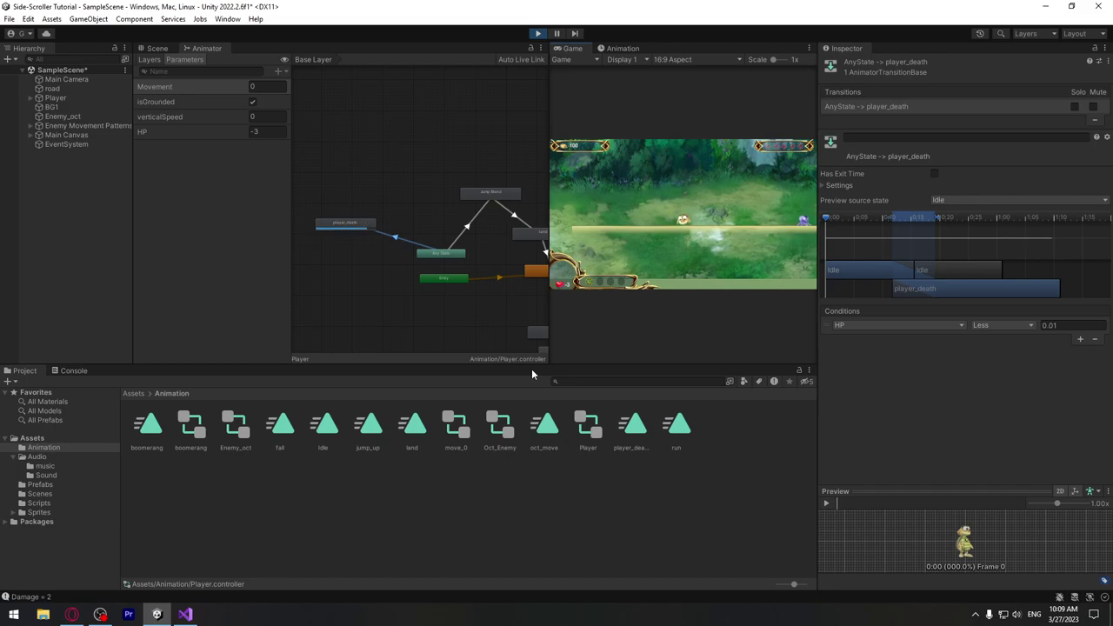
left_click(538, 34)
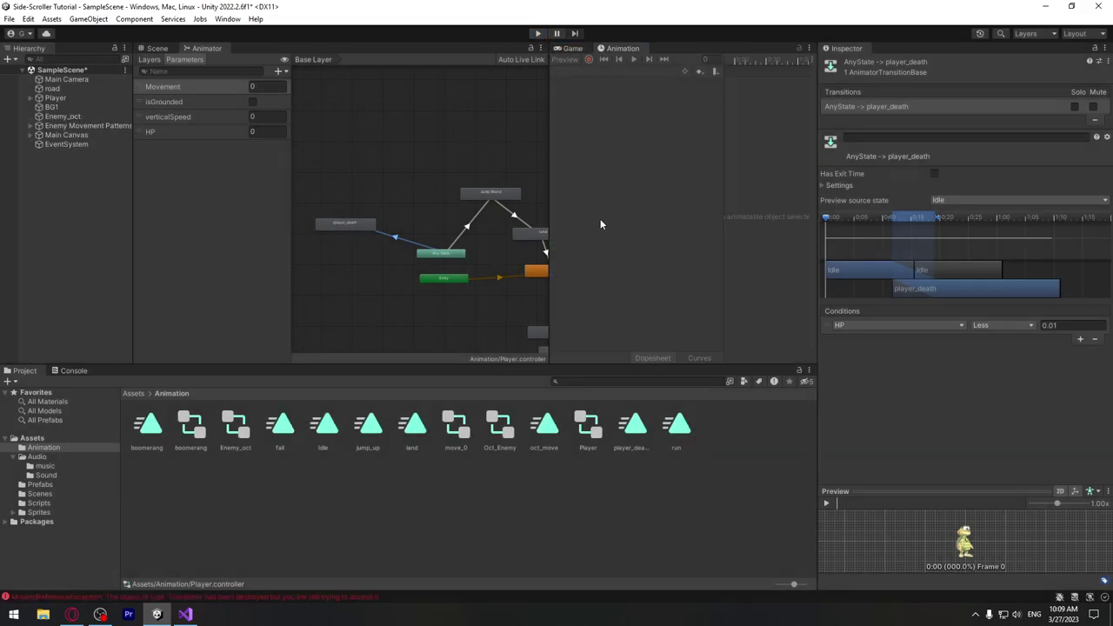
Add a second condition, HP Greater 0.01, to the Any State to Jump Blend transition
middle_click_drag(523, 302, 492, 302)
left_click(439, 226)
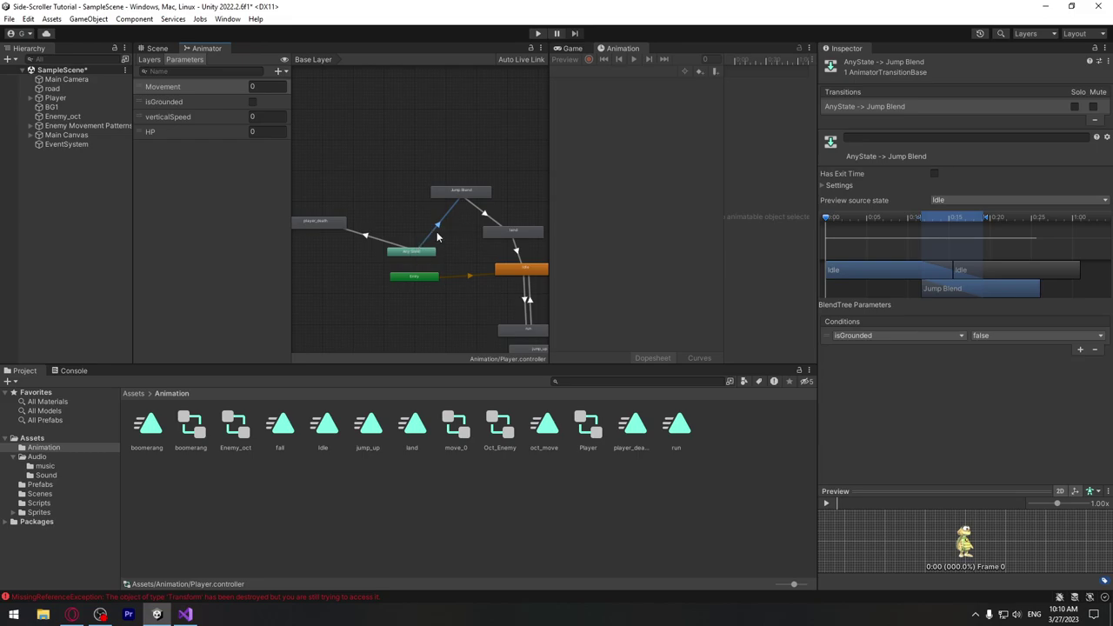
left_click(1080, 348)
left_click(928, 349)
left_click(861, 415)
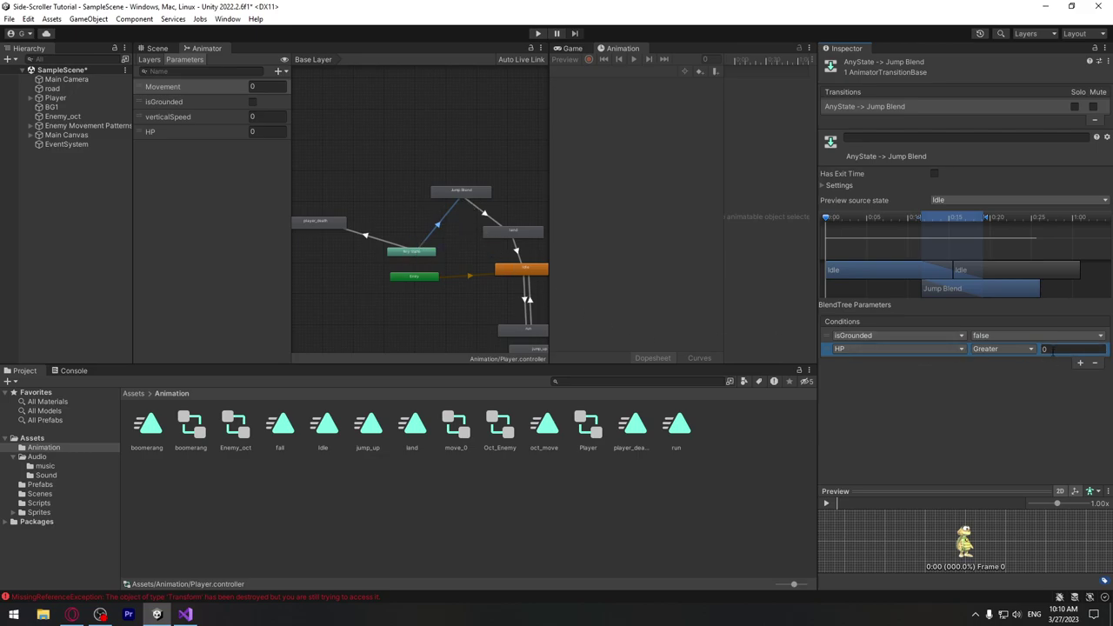
left_click(1053, 349)
type("0.01")
middle_click_drag(471, 303, 463, 276)
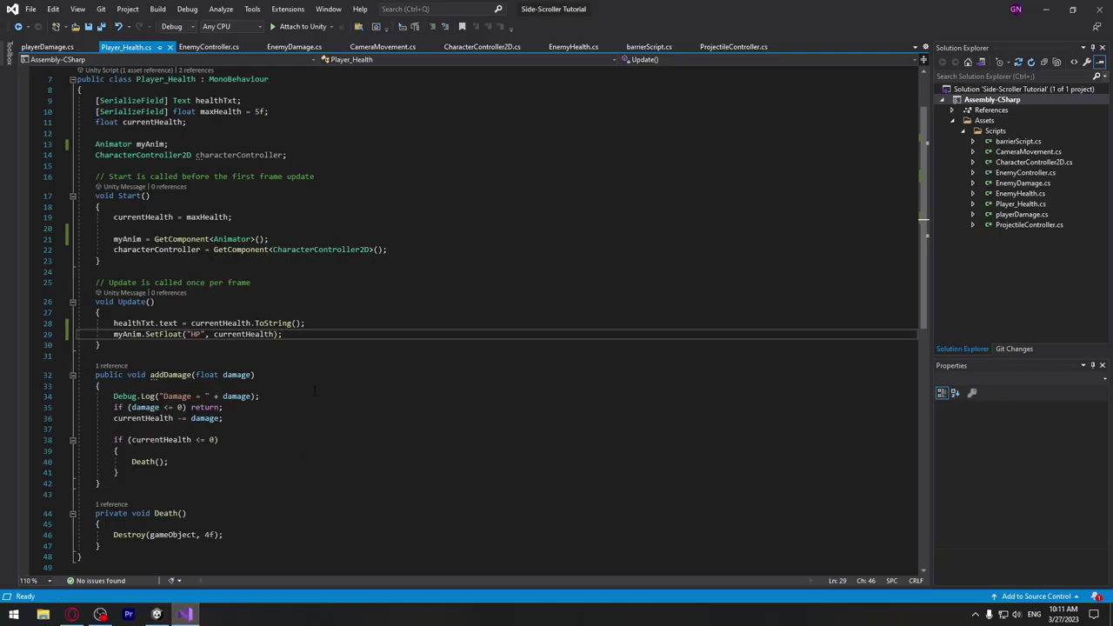
In Visual Studio, replace the Destroy call inside Death() with an if block that has an empty condition and body
scroll(315, 390, "down", 3)
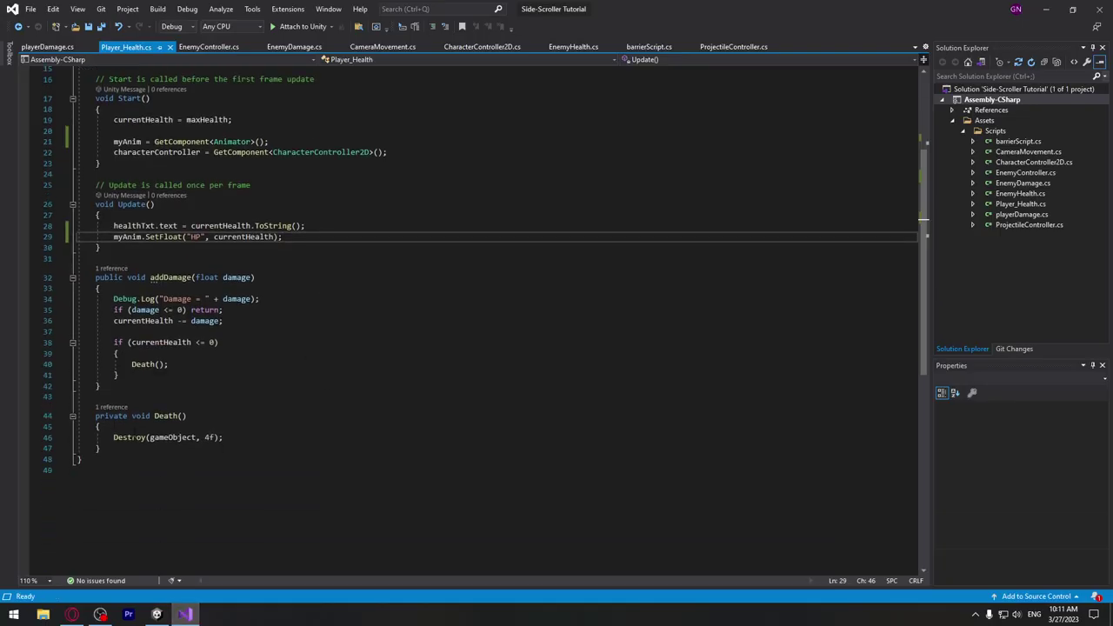
left_click_drag(223, 437, 113, 438)
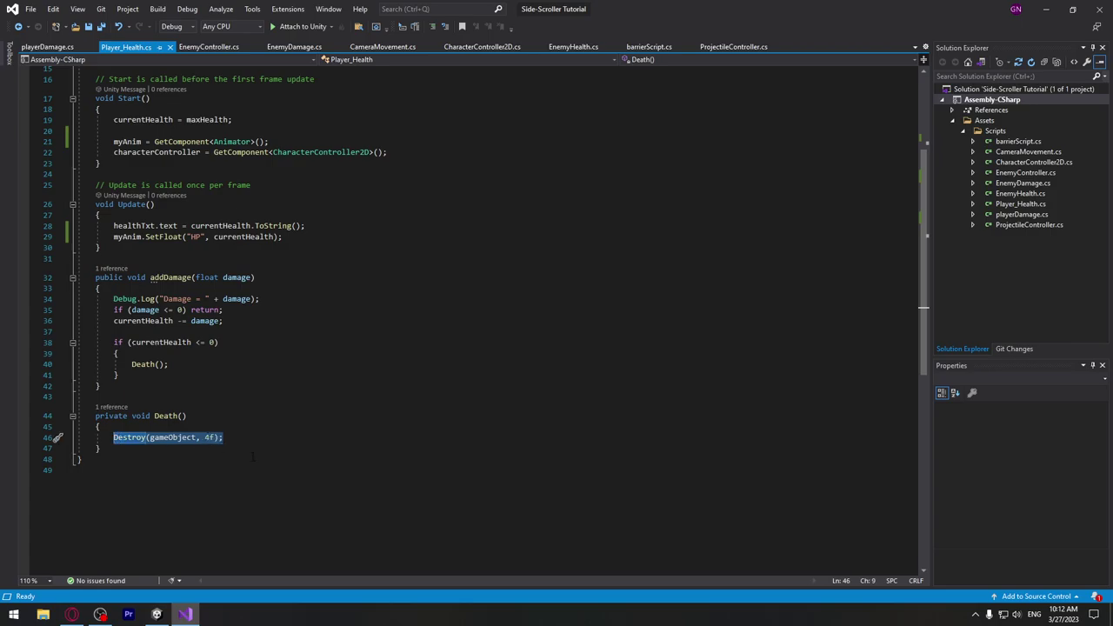
left_click_drag(168, 364, 131, 364)
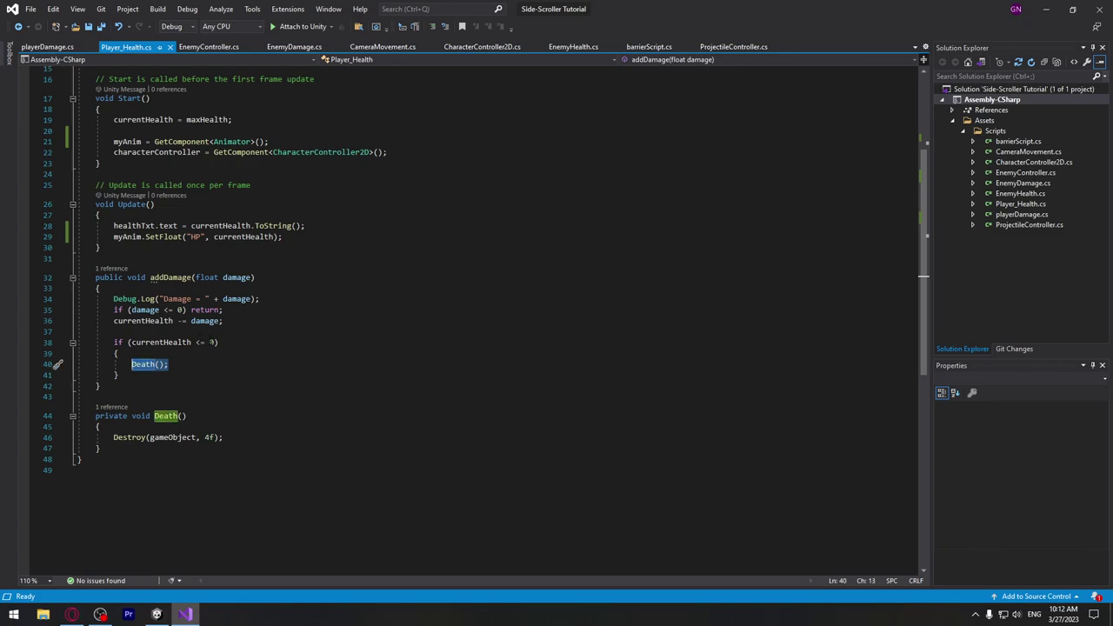
left_click_drag(223, 437, 113, 437)
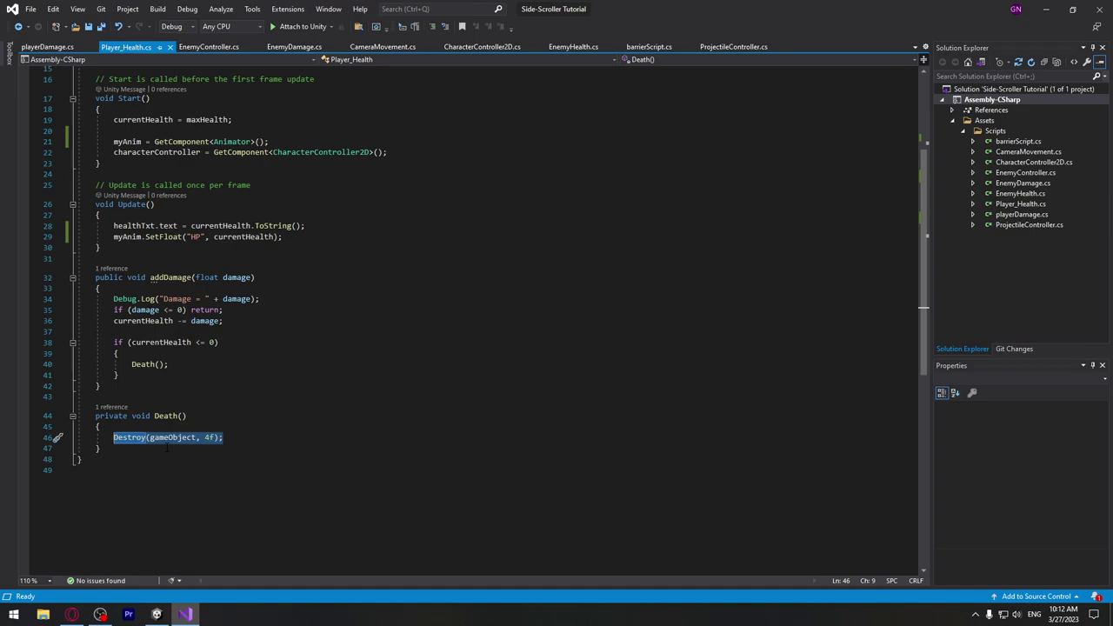
type("if ()")
key("Return")
type("{")
key("Return")
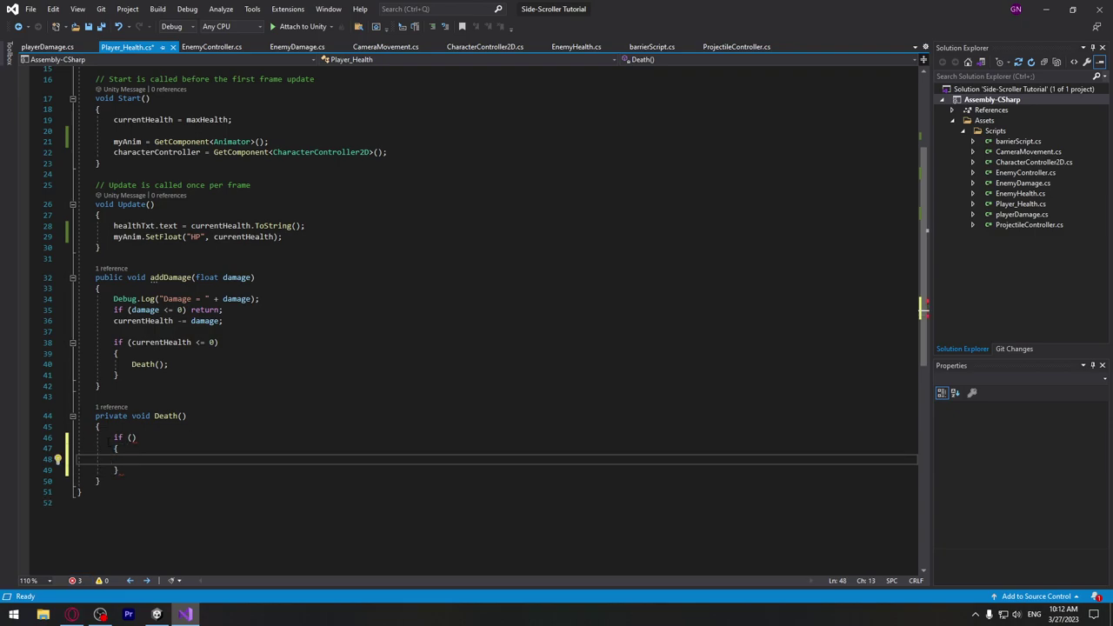
key("Up")
key("Up")
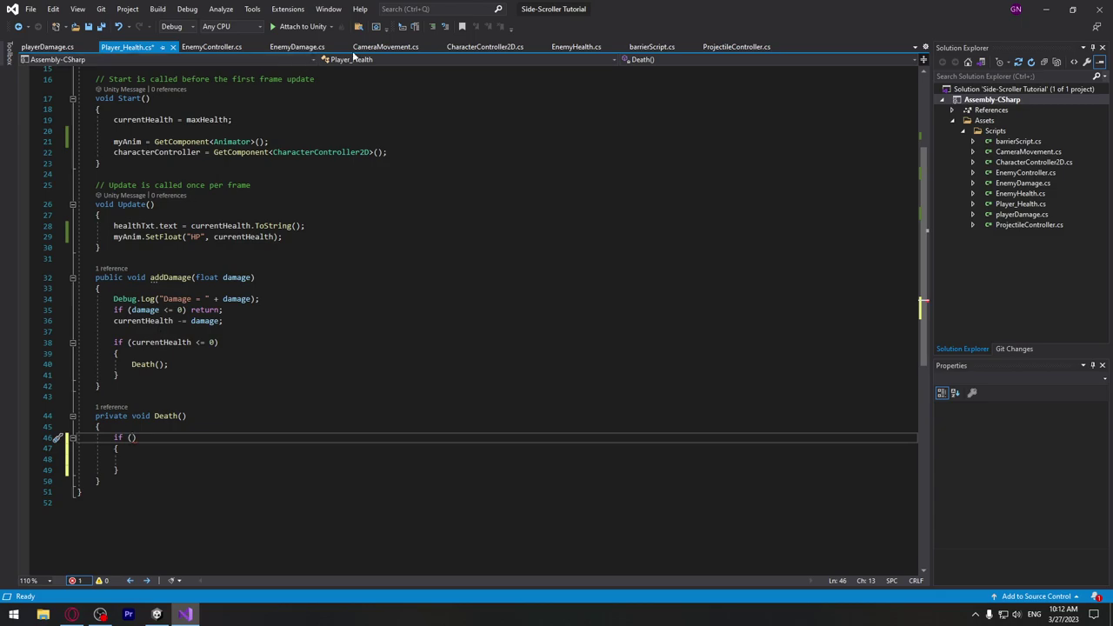
Open CharacterController2D.cs and check the access modifier of the isGrounded variable
left_click(383, 46)
left_click(480, 46)
double_click(173, 286)
left_click(107, 285)
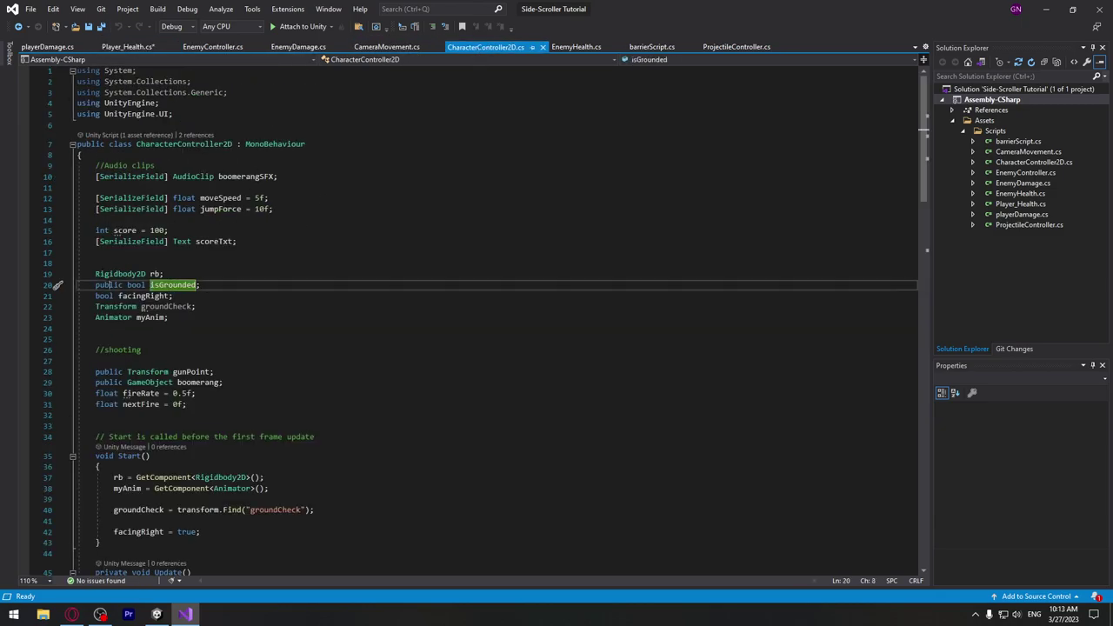
double_click(107, 285)
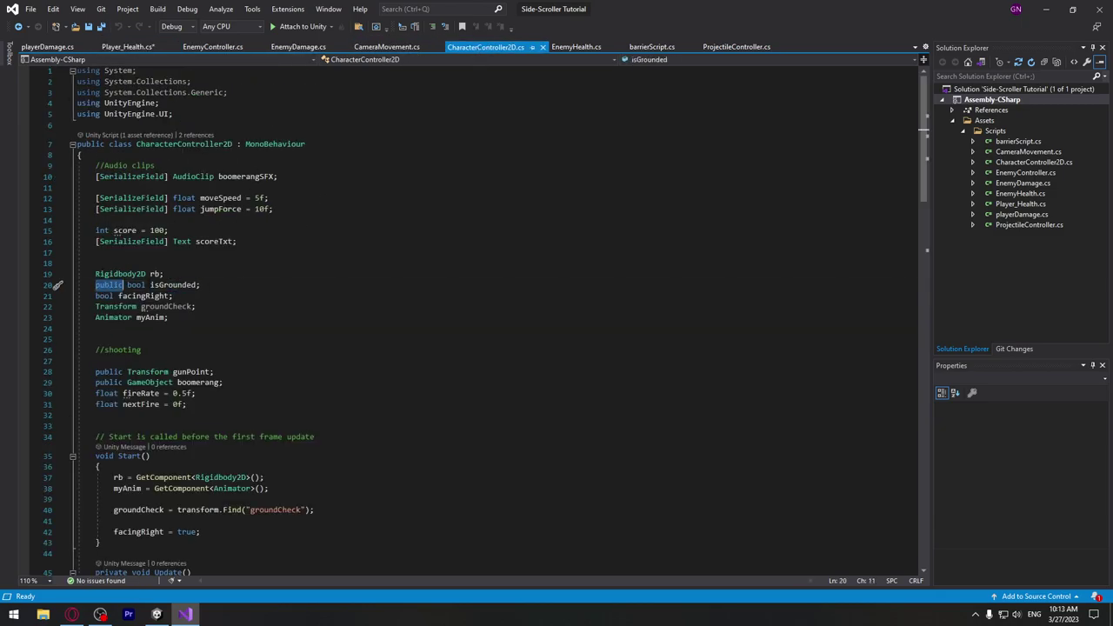
Back in Player_Health.cs, complete the if condition inside Death() as characterController.isGrounded == true and save the script
left_click(136, 49)
key("ctrl+s")
scroll(209, 139, "up", 3)
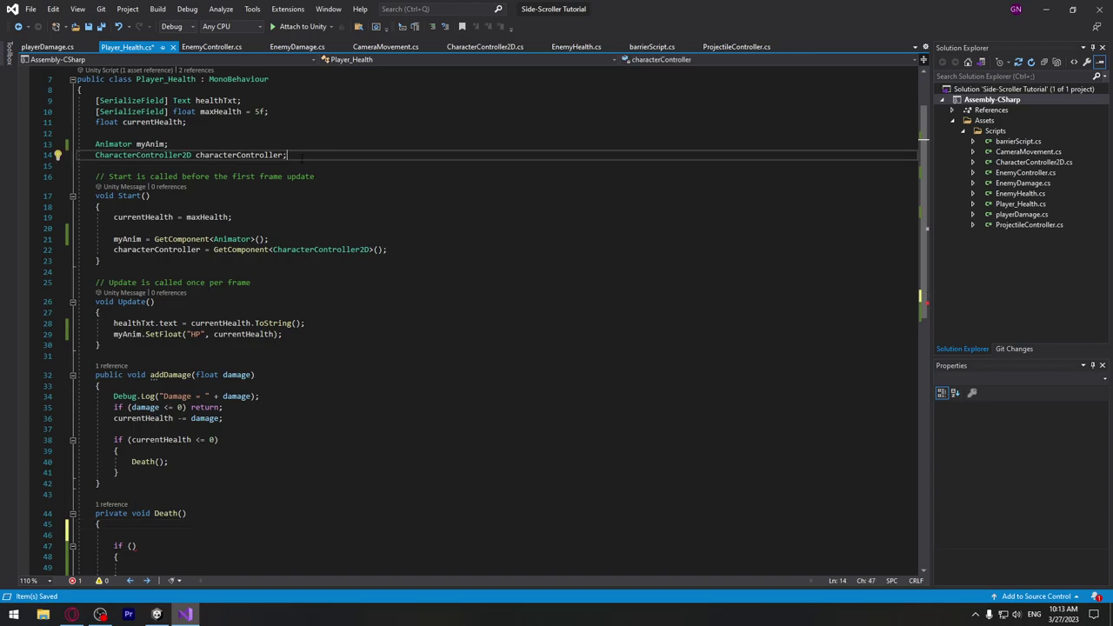
scroll(234, 202, "down", 4)
left_click(132, 383)
type("characterController")
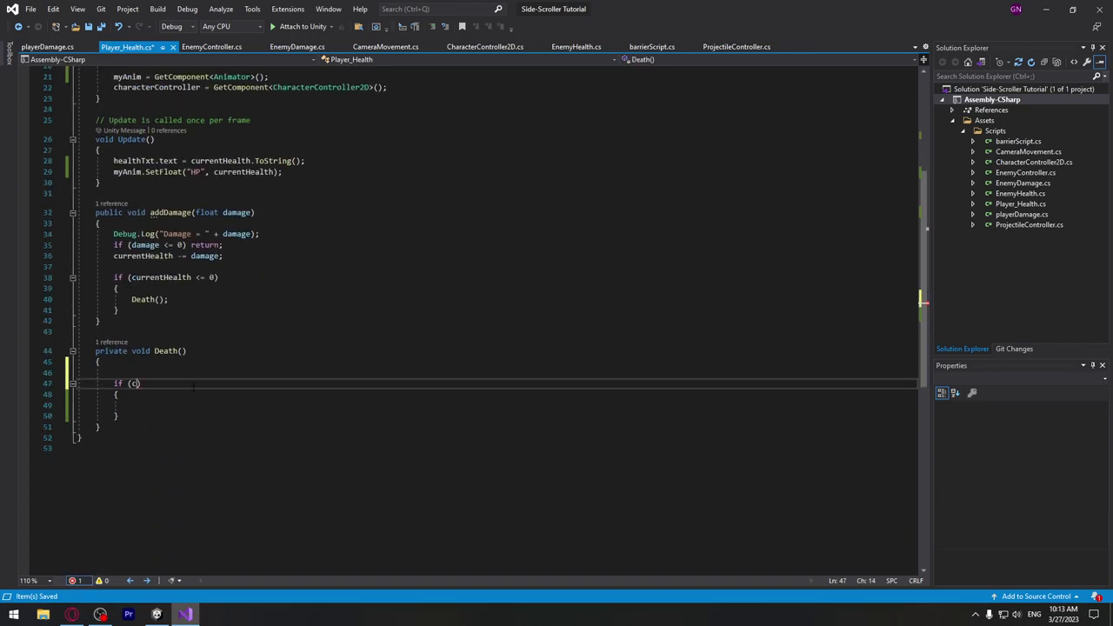
type(".is")
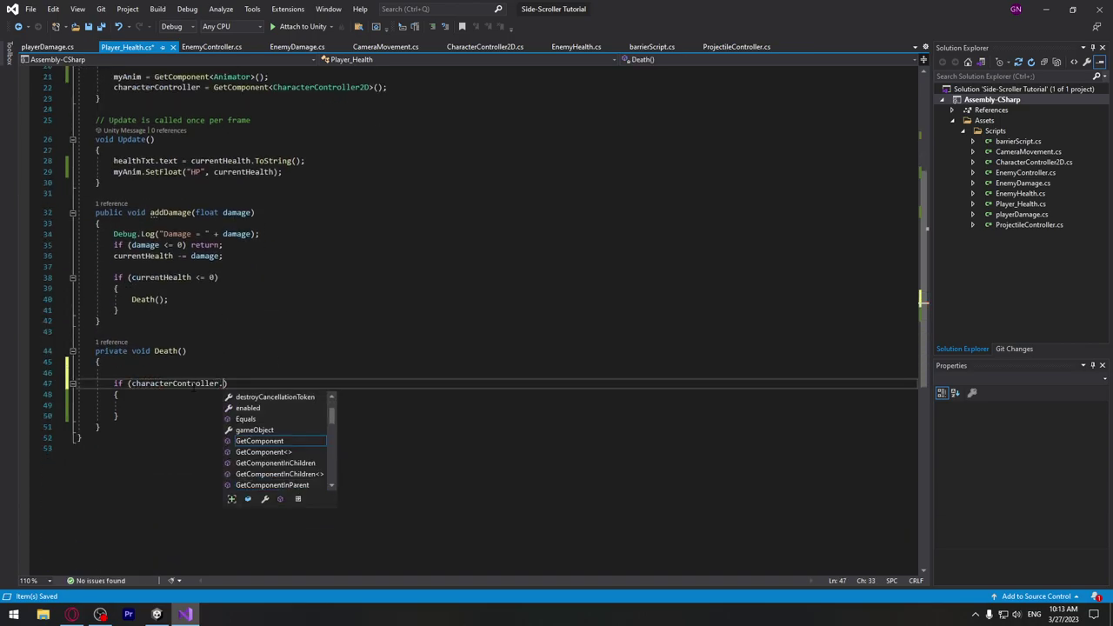
type("Grounded == ")
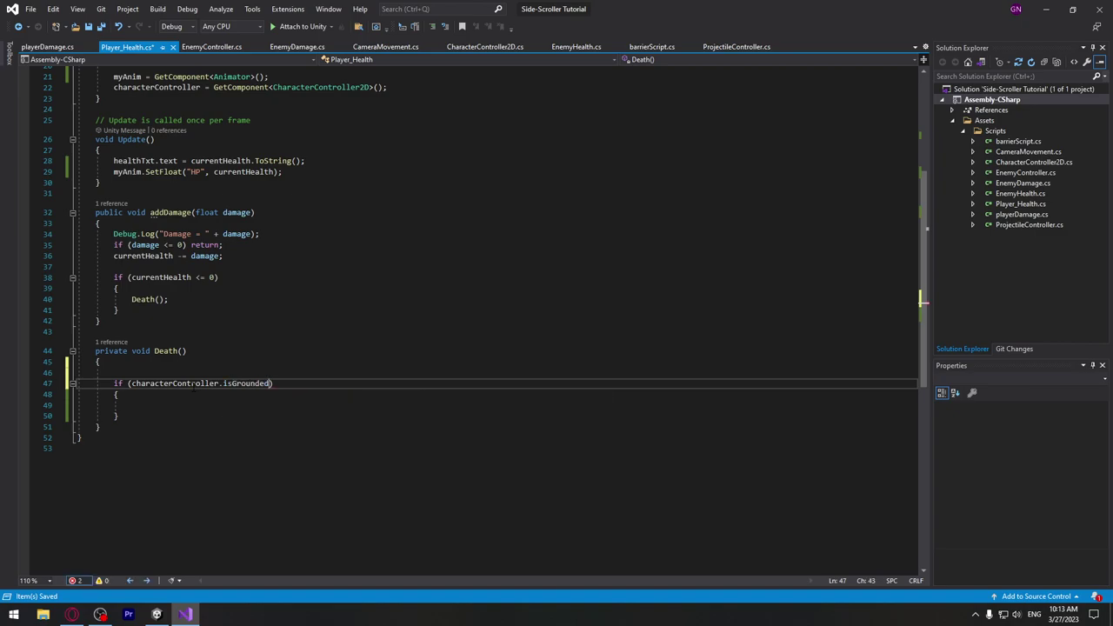
type("true)")
key("ctrl+s")
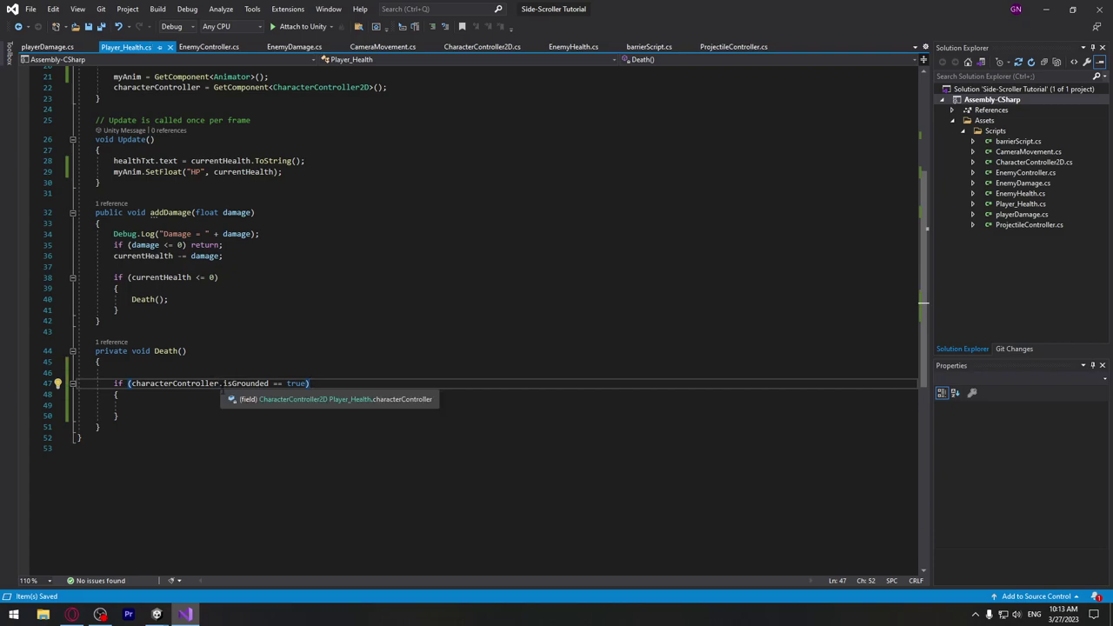
Declare a Rigidbody2D field named myRB below the characterController field of Player_Health
key("Down")
key("Down")
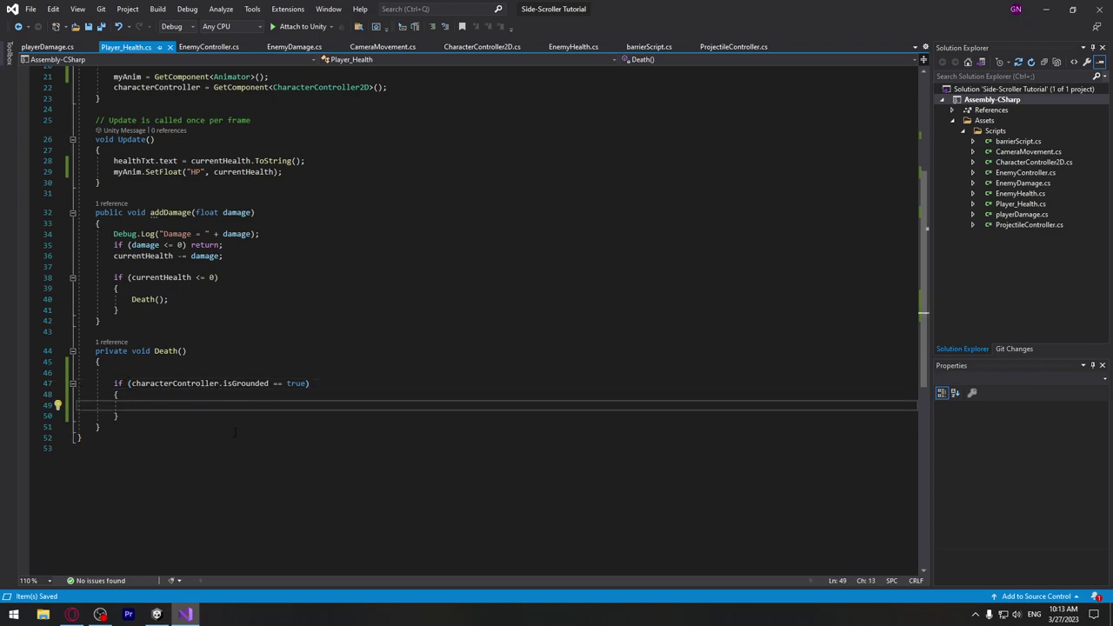
scroll(278, 381, "up", 1)
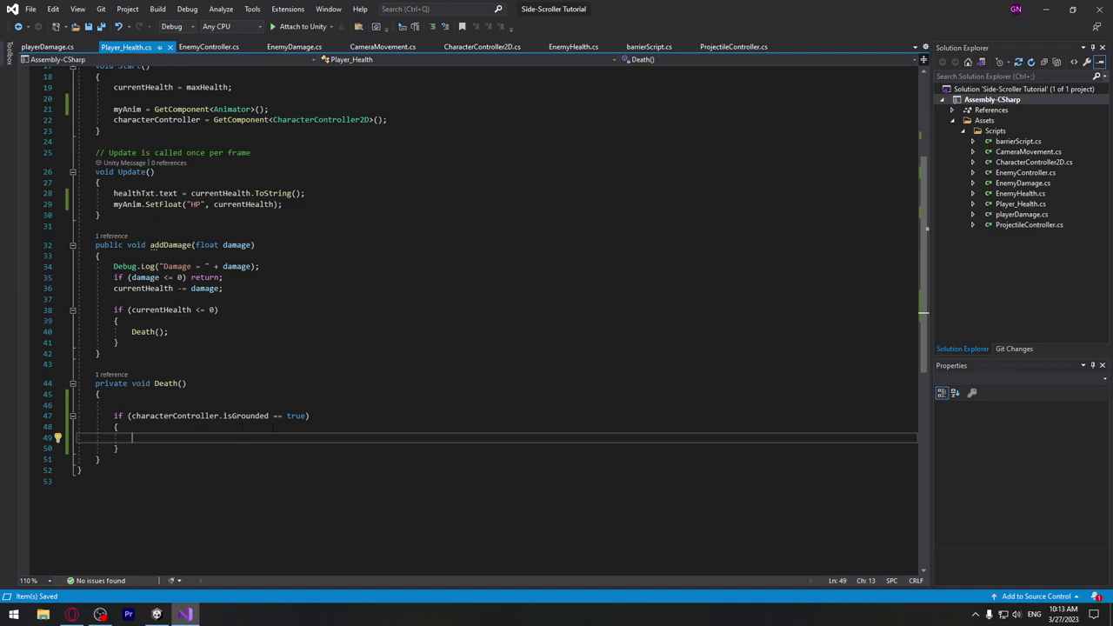
scroll(474, 313, "up", 4)
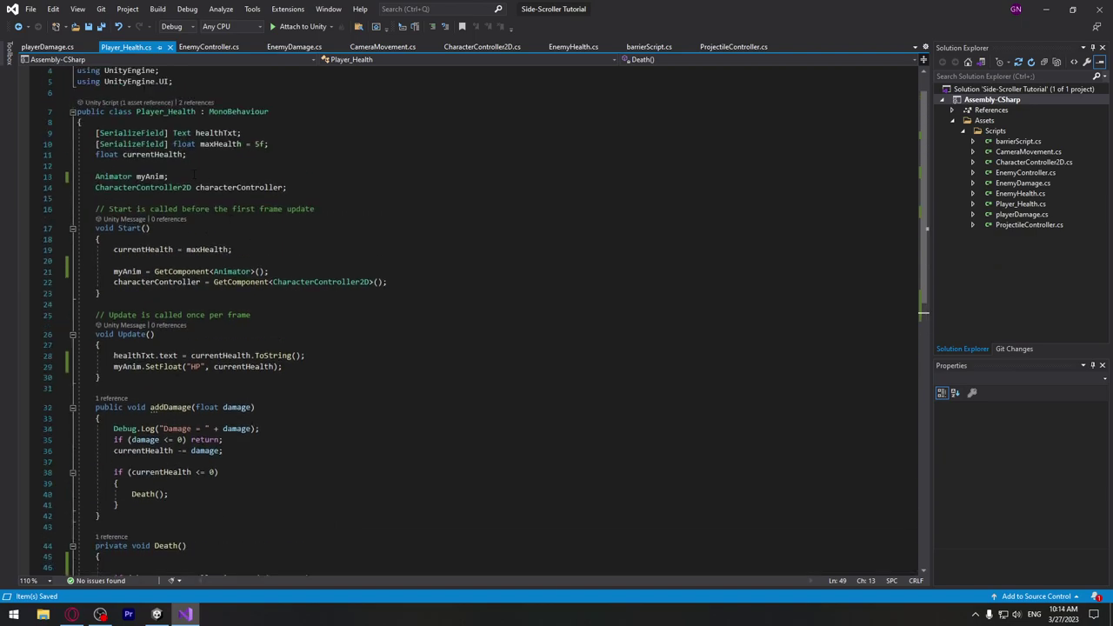
left_click(375, 189)
key("Return")
type("rigid")
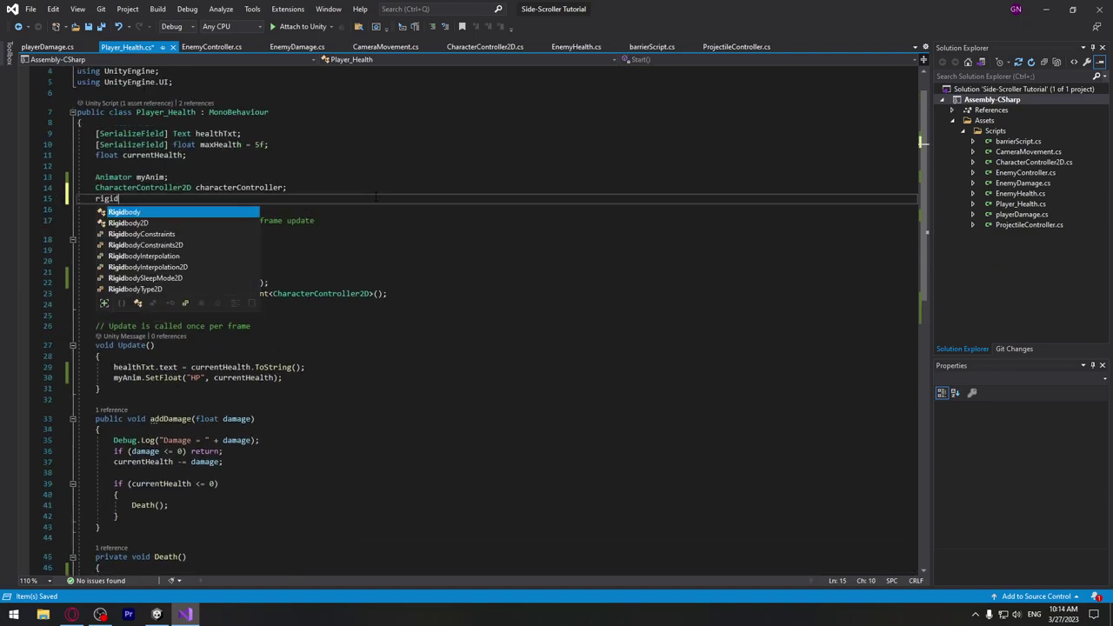
key("Up")
key("Up")
key("Tab")
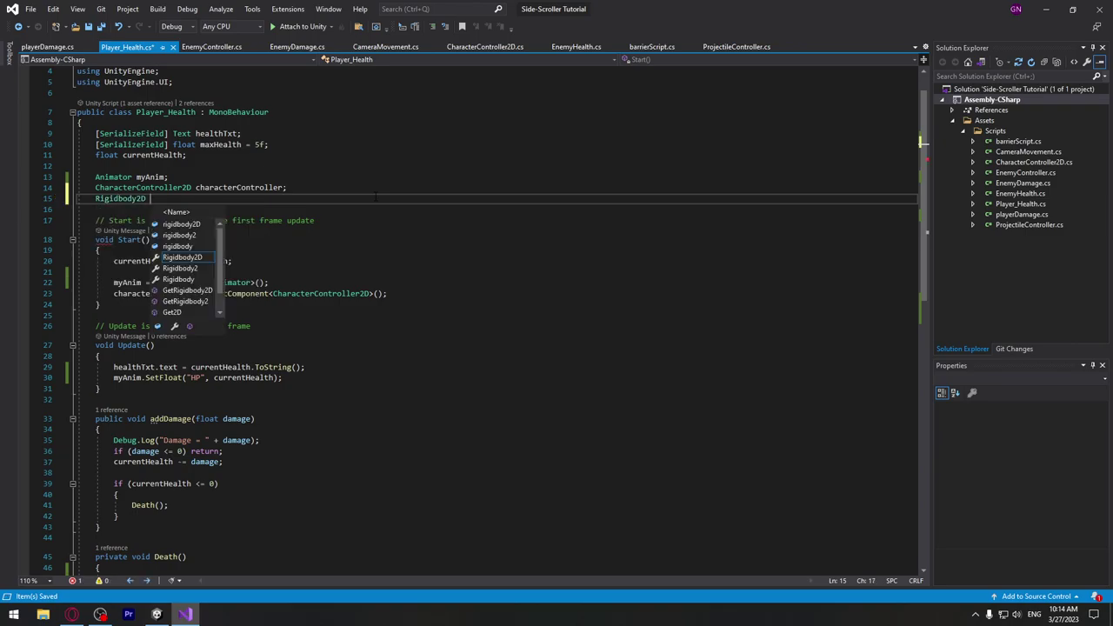
type("myRB;")
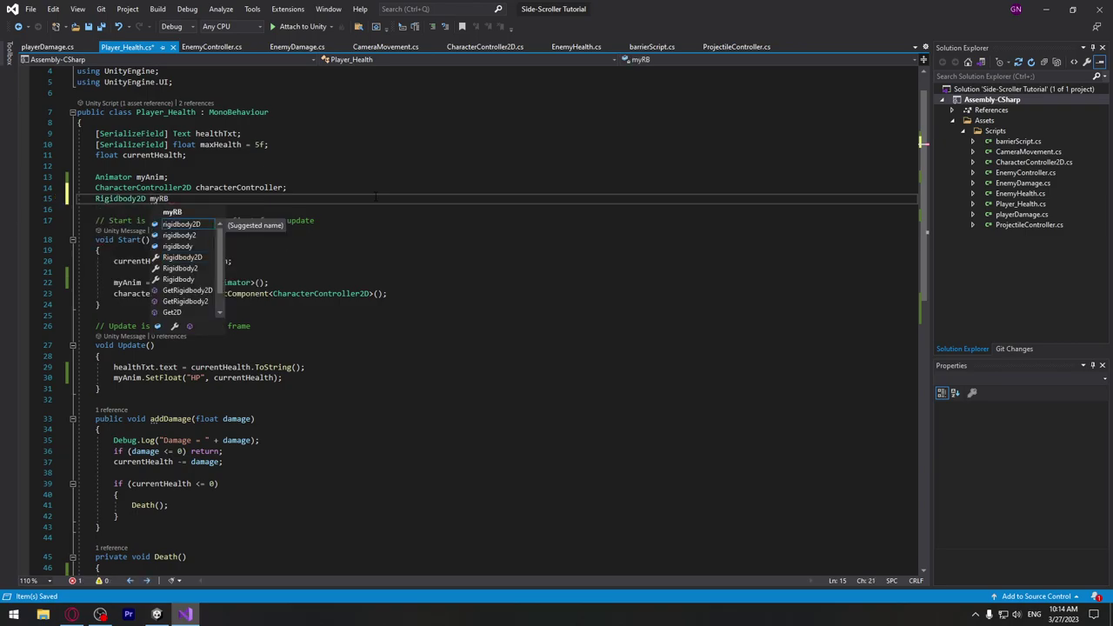
In Start(), assign myRB = GetComponent<Rigidbody2D>(); below the characterController assignment
left_click(415, 292)
key("Return")
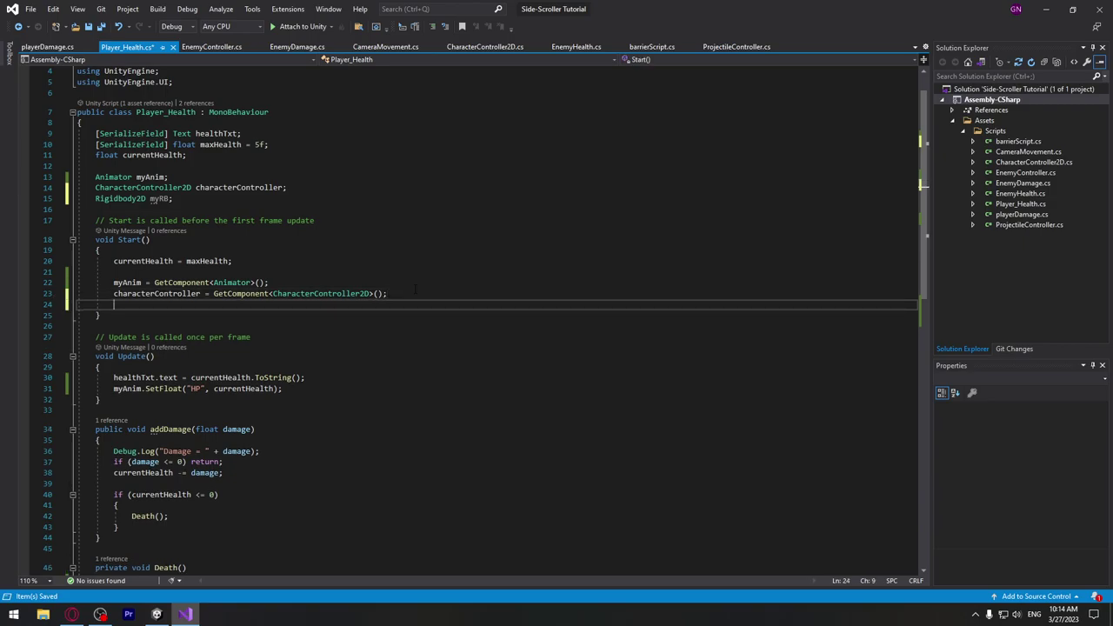
type("my")
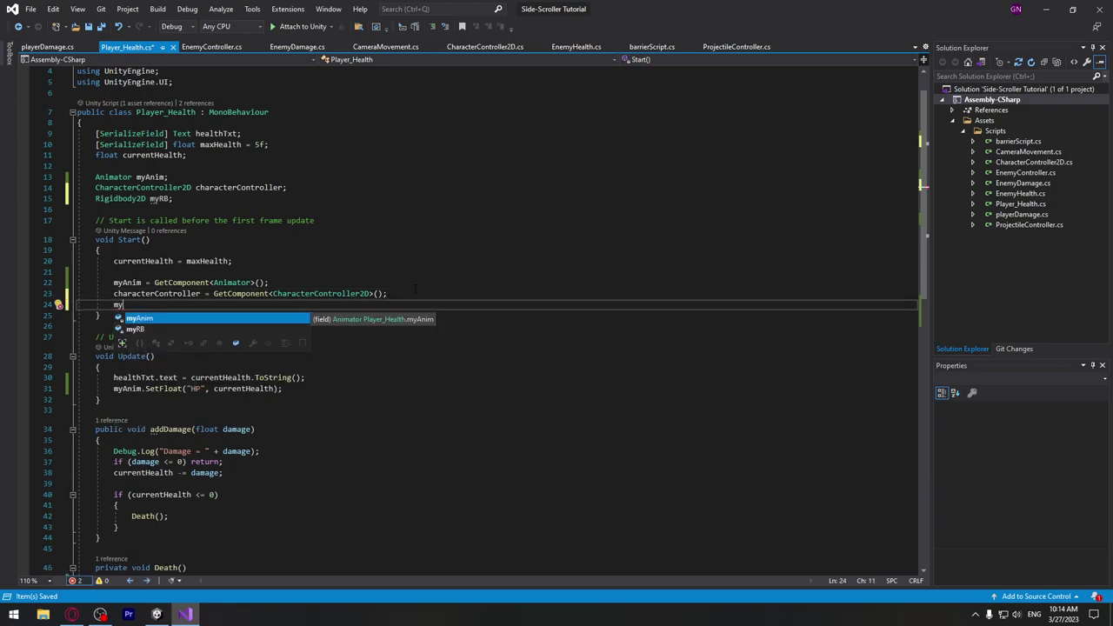
type("RB =")
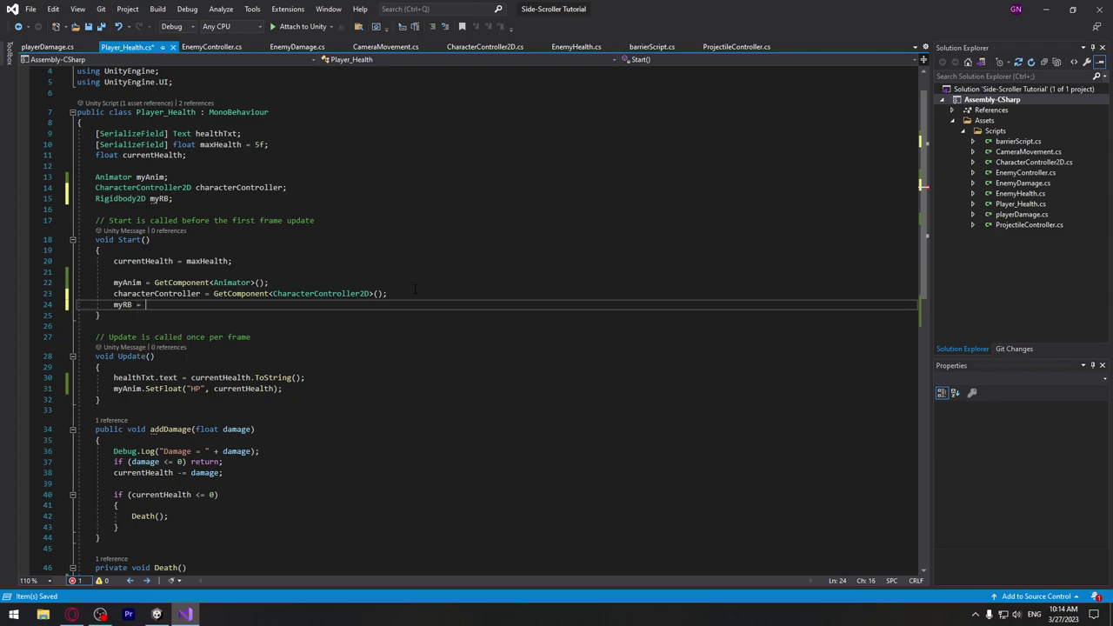
type(" GetComponent<Rigid")
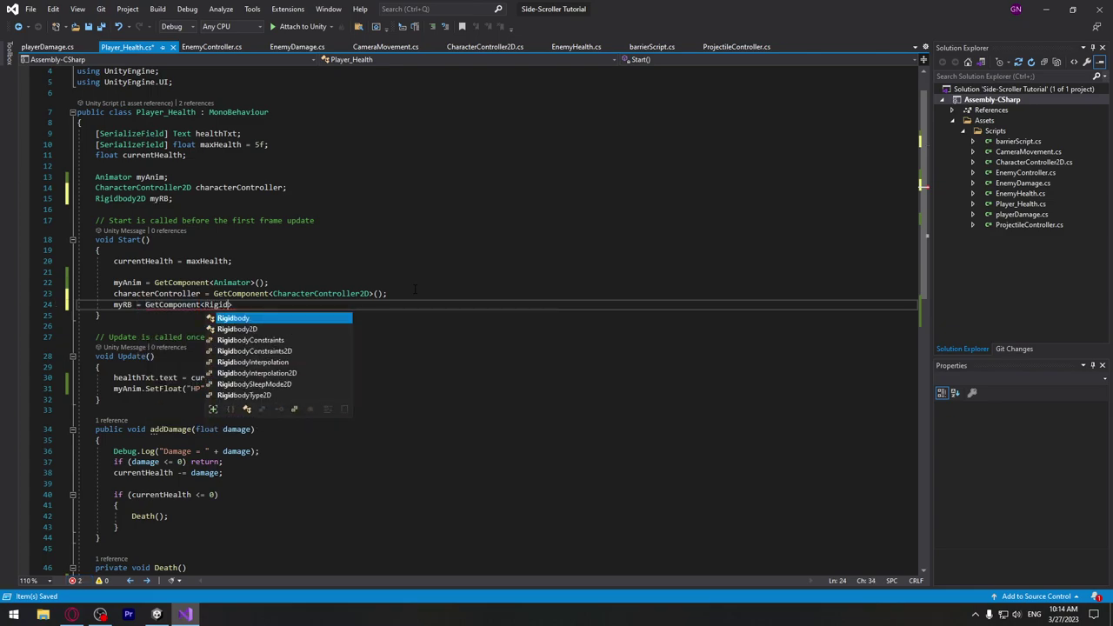
key("Down")
key("Tab")
type(">();")
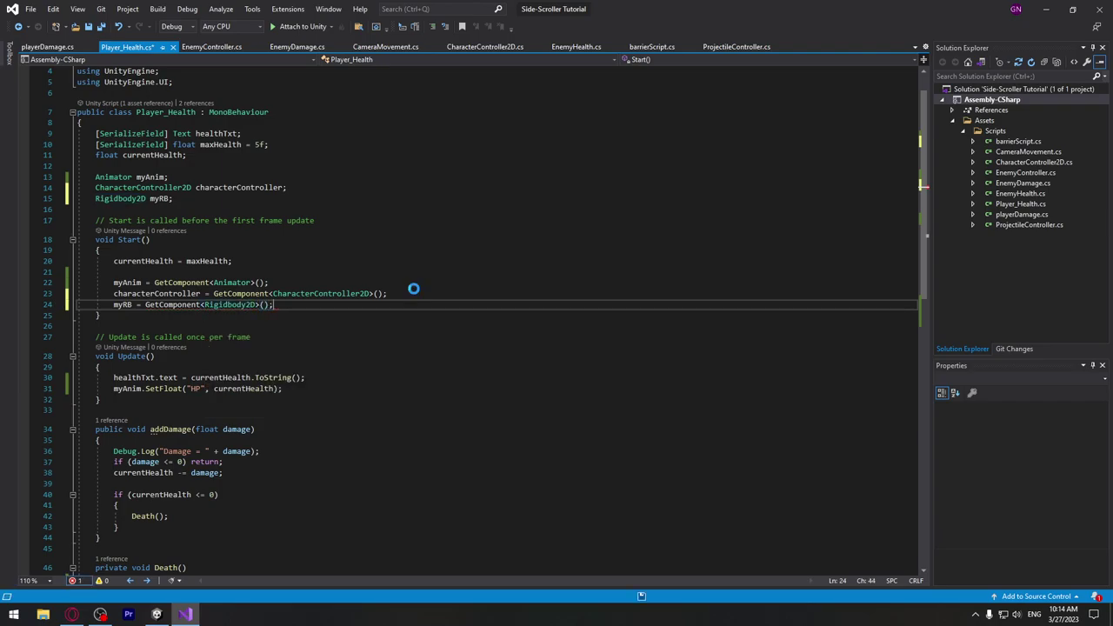
Add the line myRB.simulated = false; inside the isGrounded if block of Death()
scroll(157, 383, "down", 7)
left_click(142, 393)
type("myRB")
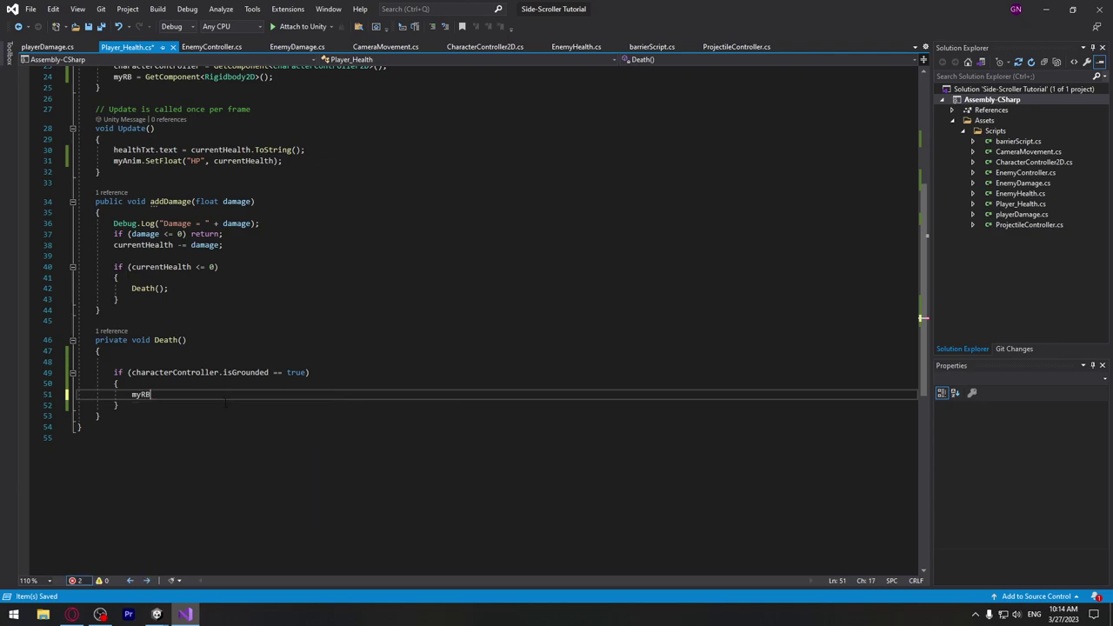
type(".simu")
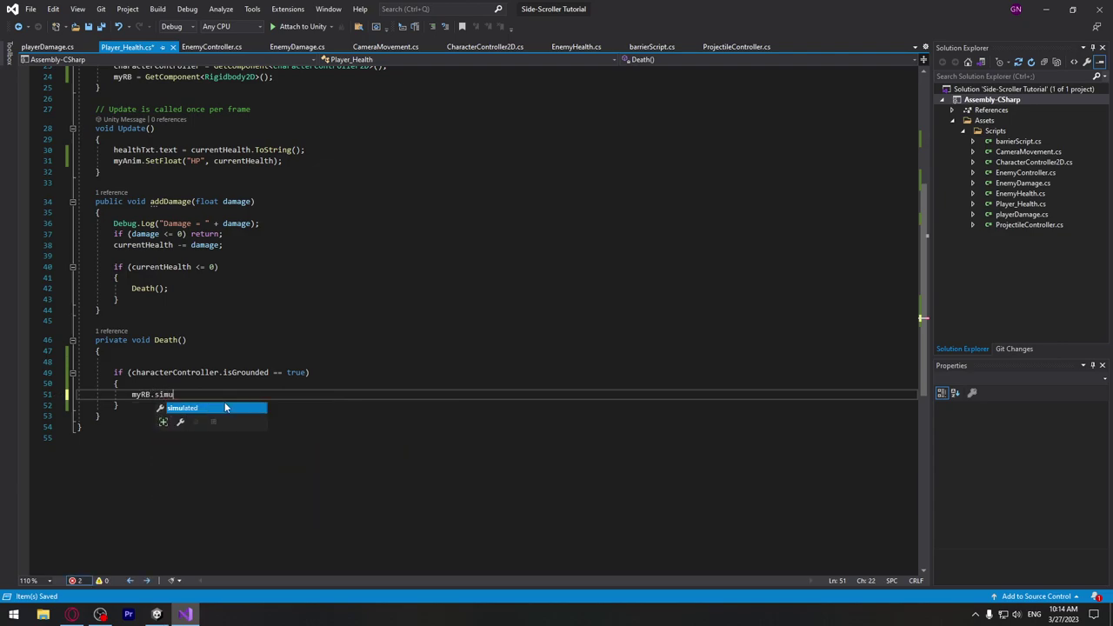
key("Tab")
type("= false;")
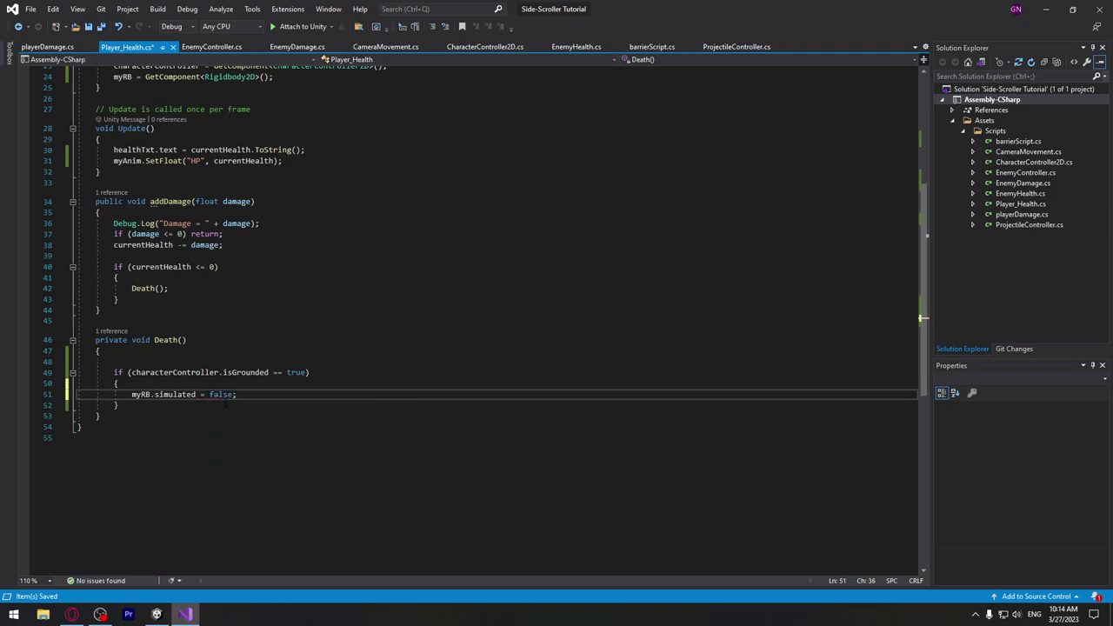
left_click(141, 398)
double_click(180, 398)
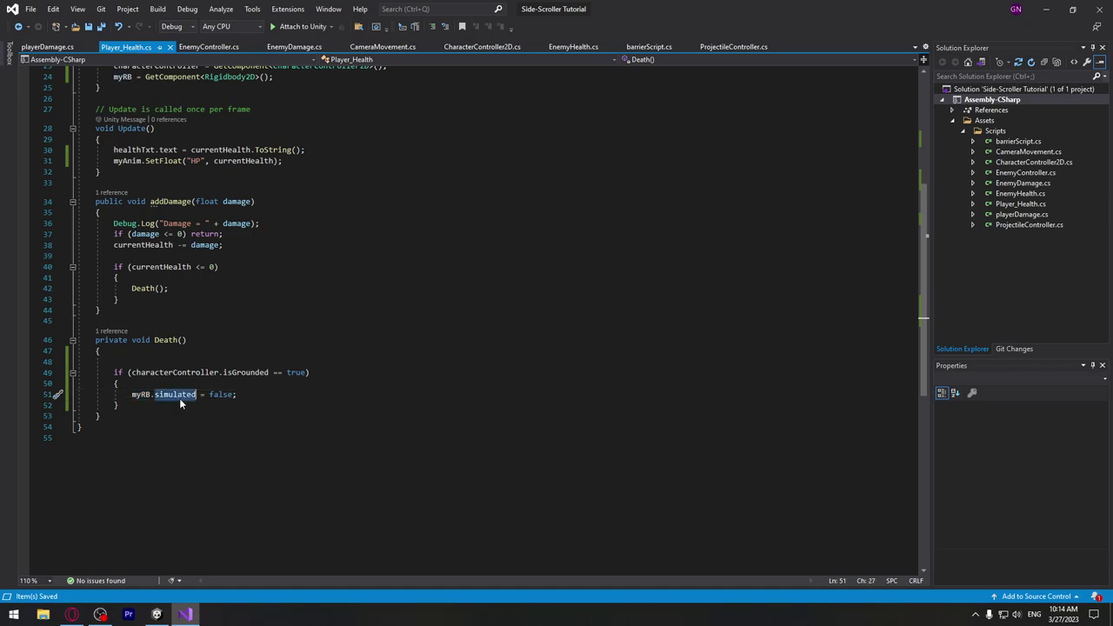
double_click(217, 396)
left_click_drag(309, 392, 131, 394)
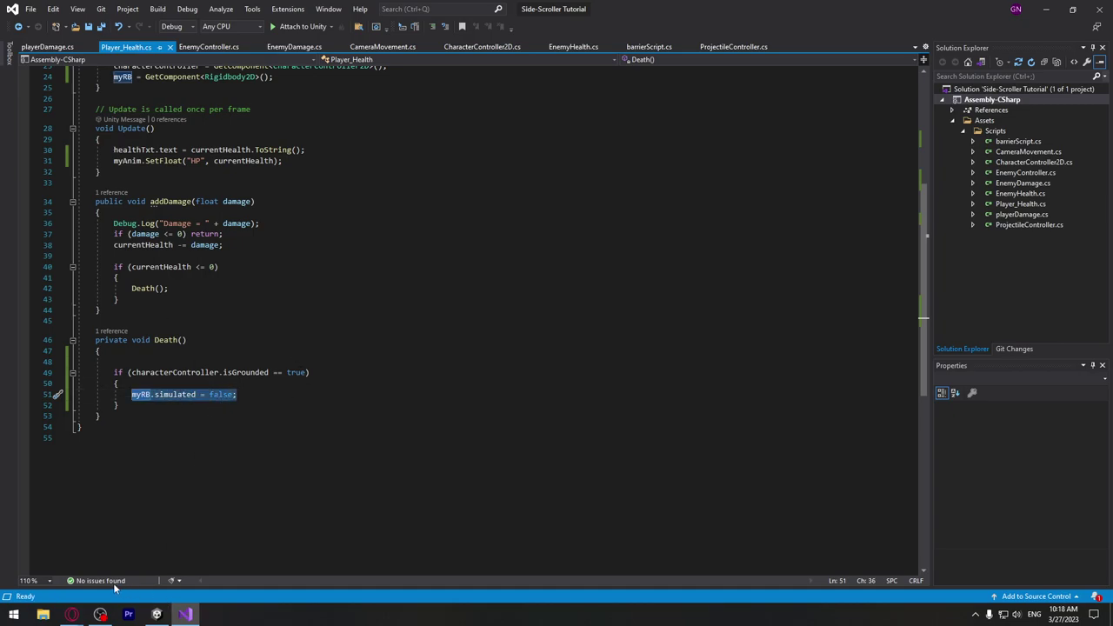
Switch to Unity, play-test the player's death against the ground enemy, and stop play mode
left_click(157, 614)
left_click(537, 33)
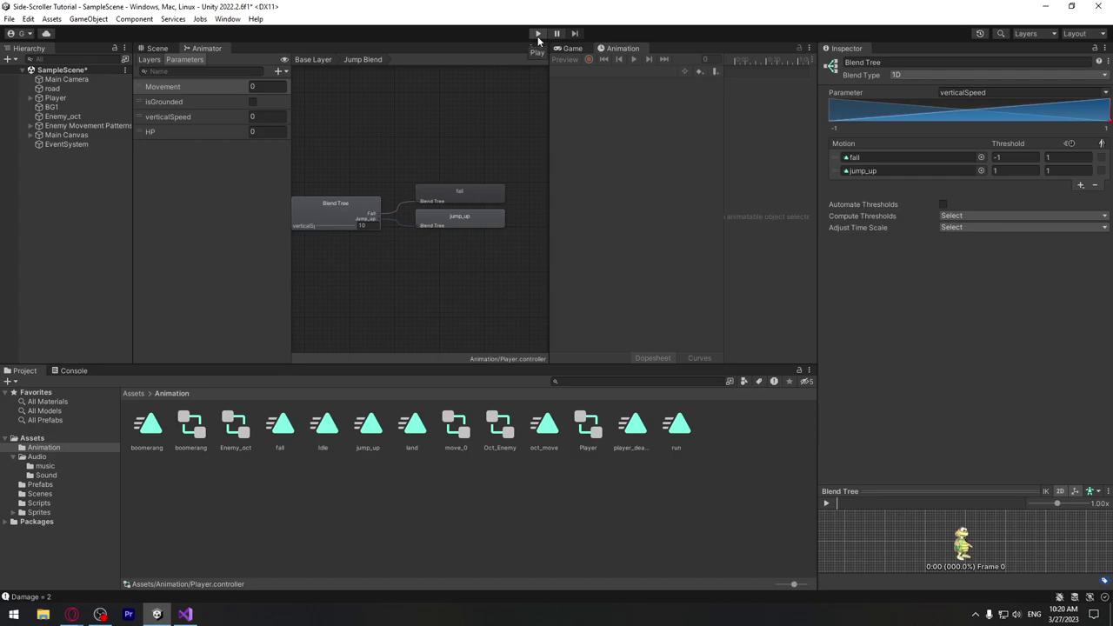
left_click(537, 35)
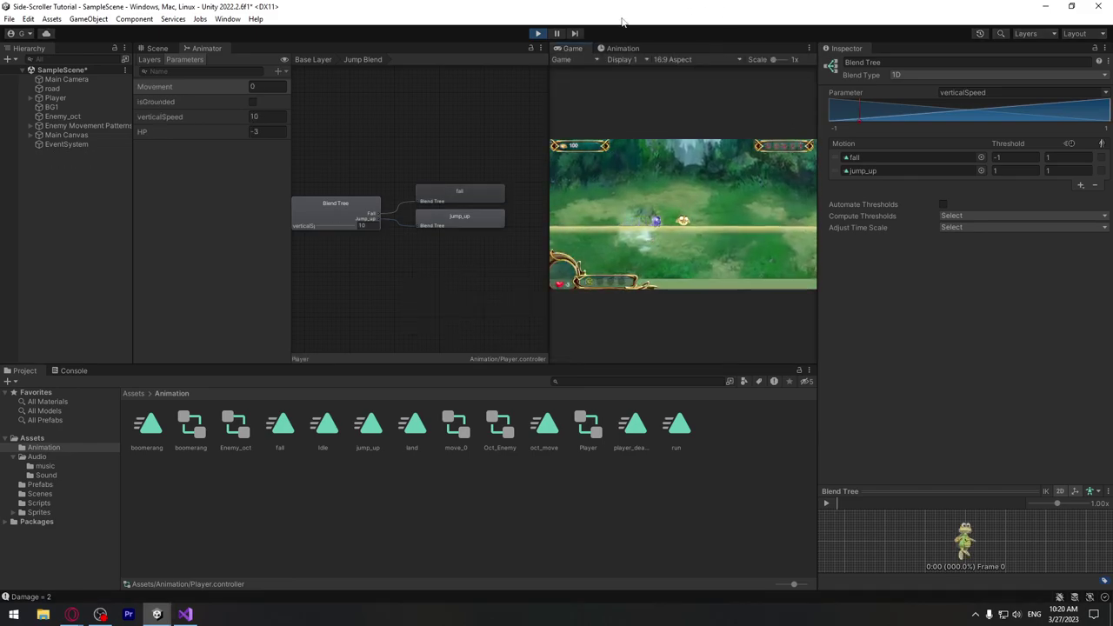
left_click(538, 33)
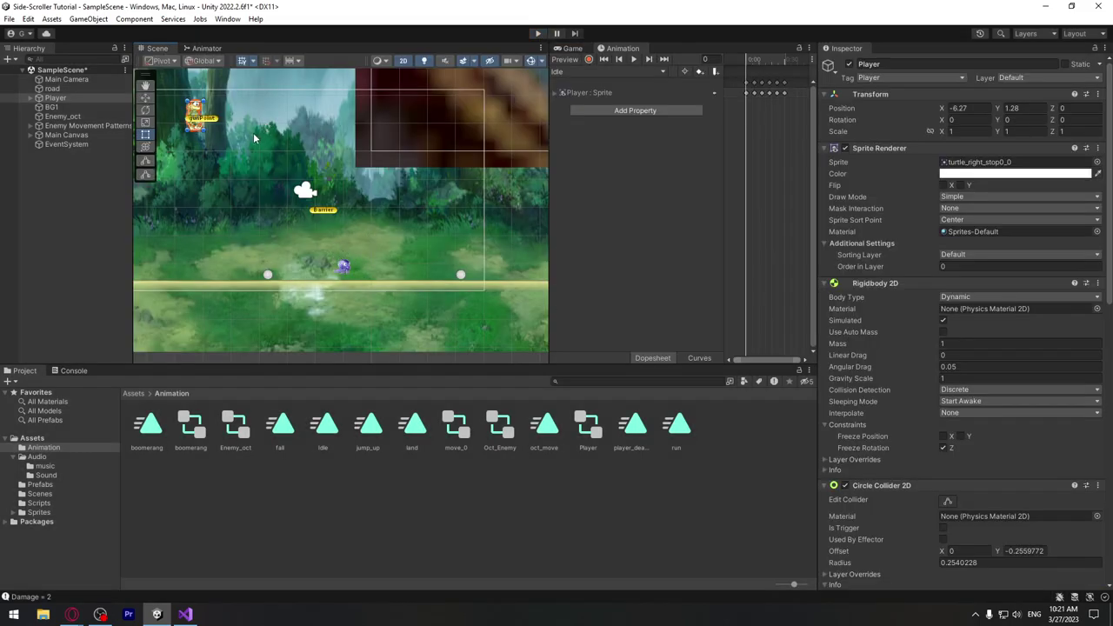
Set the Gravity Scale of Enemy_oct's Rigidbody 2D to 0
left_click(79, 116)
scroll(906, 242, "down", 3)
scroll(922, 269, "up", 3)
scroll(931, 291, "down", 15)
scroll(923, 353, "up", 10)
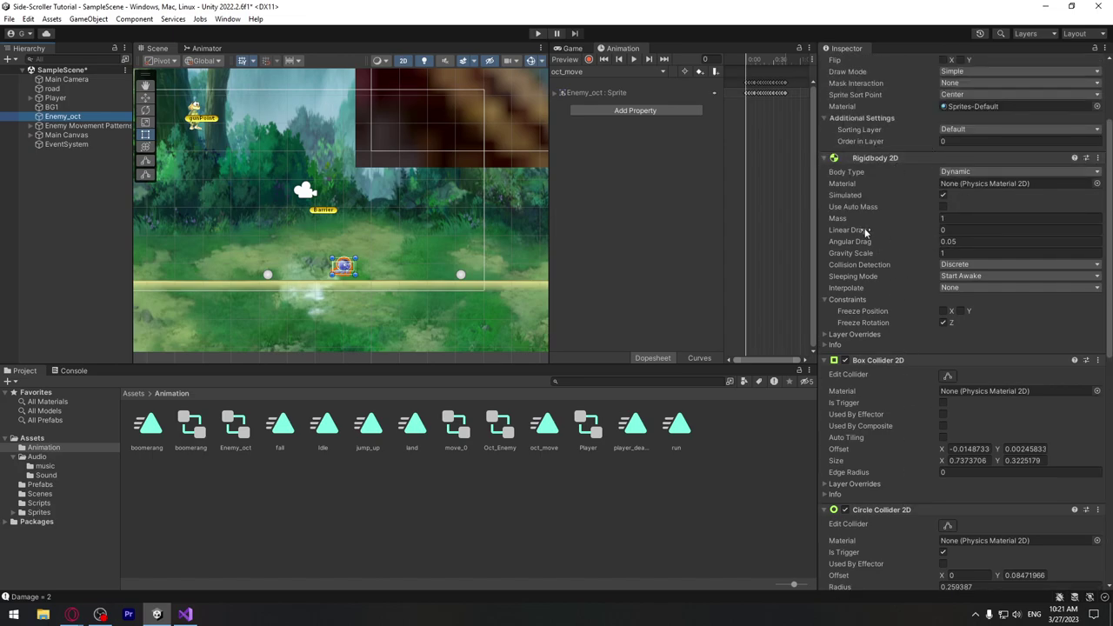
left_click(945, 254)
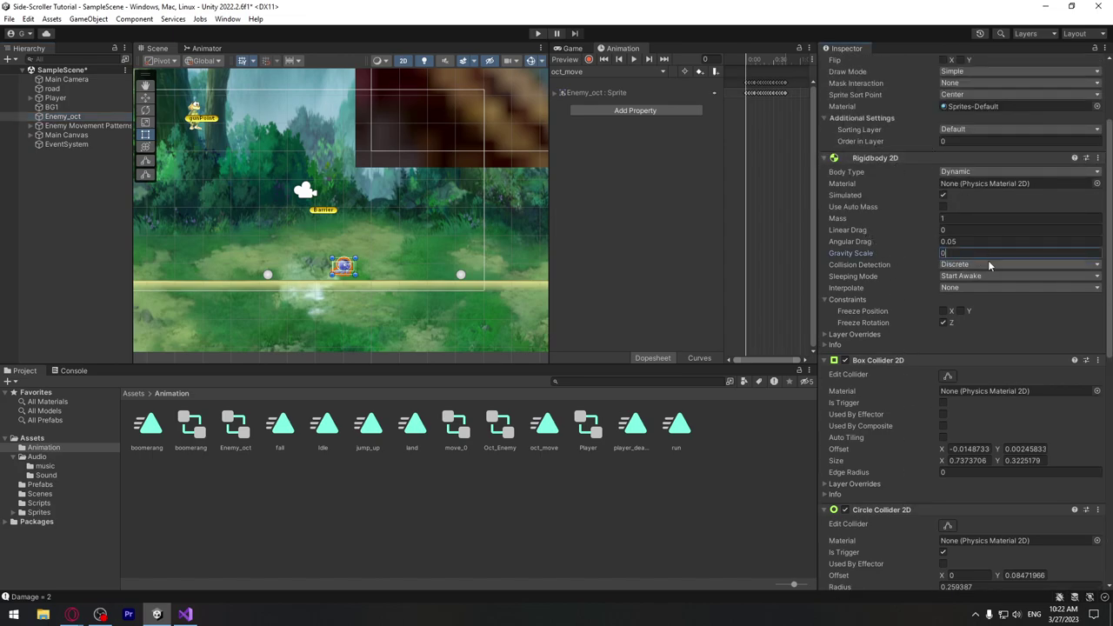
Raise Enemy_oct to about Y -2.34 and Enemy Movement Patterns to about Y 1.25 in the scene
middle_click_drag(348, 260, 412, 283)
left_click(76, 119)
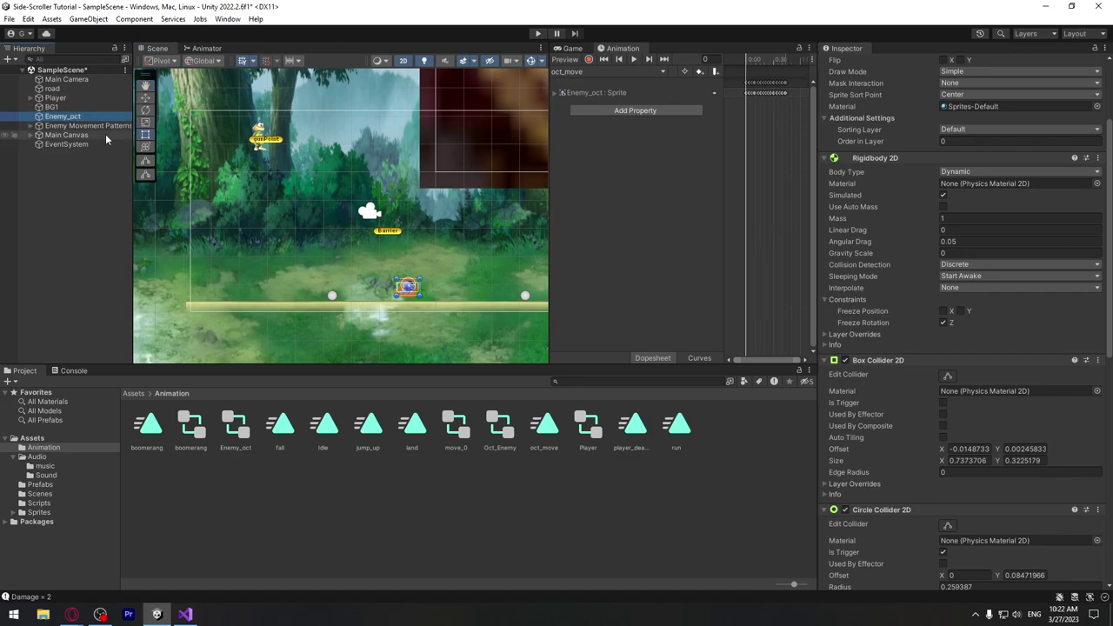
left_click_drag(407, 254, 407, 204)
key("ctrl+z")
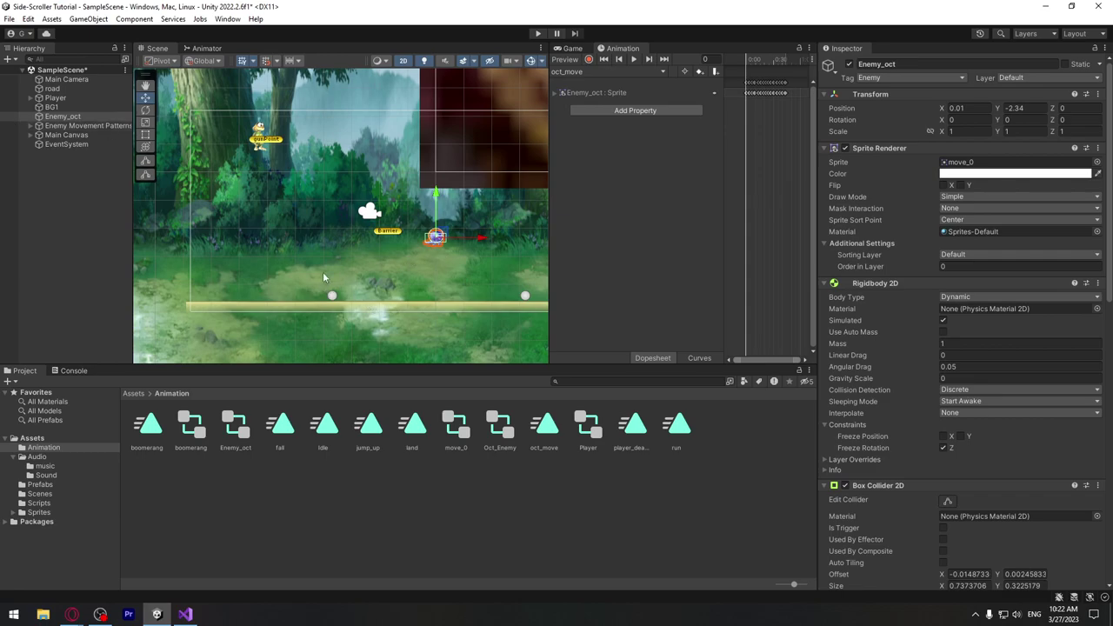
left_click(87, 125)
left_click_drag(393, 142, 393, 95)
Play-test the game twice, jumping the player toward the raised enemy, and stop play mode
left_click(540, 33)
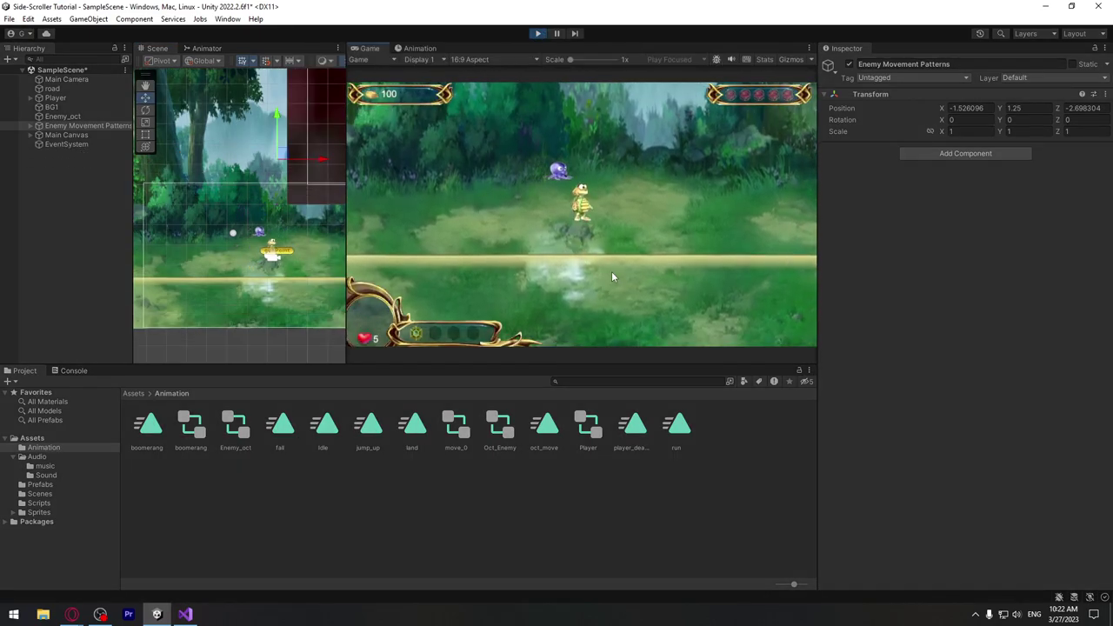
left_click(537, 33)
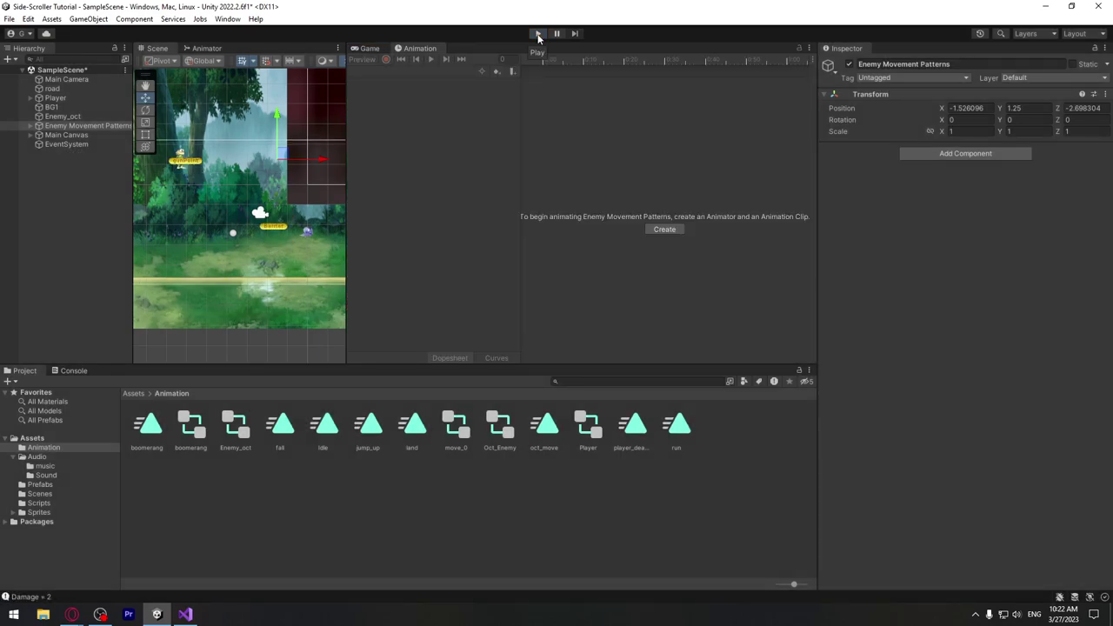
left_click(538, 33)
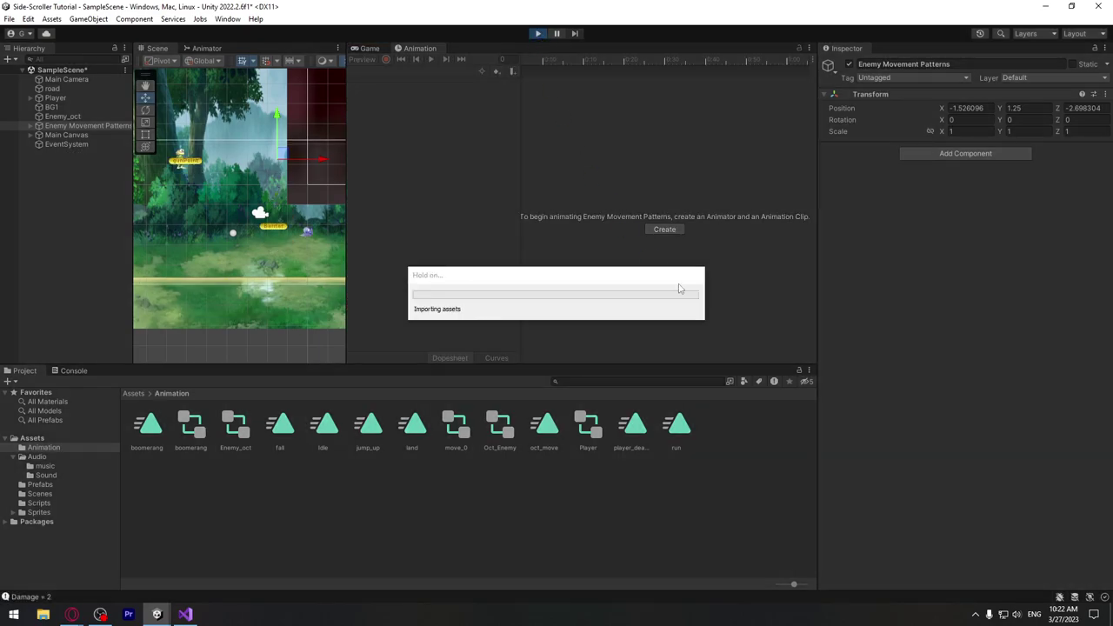
left_click(537, 33)
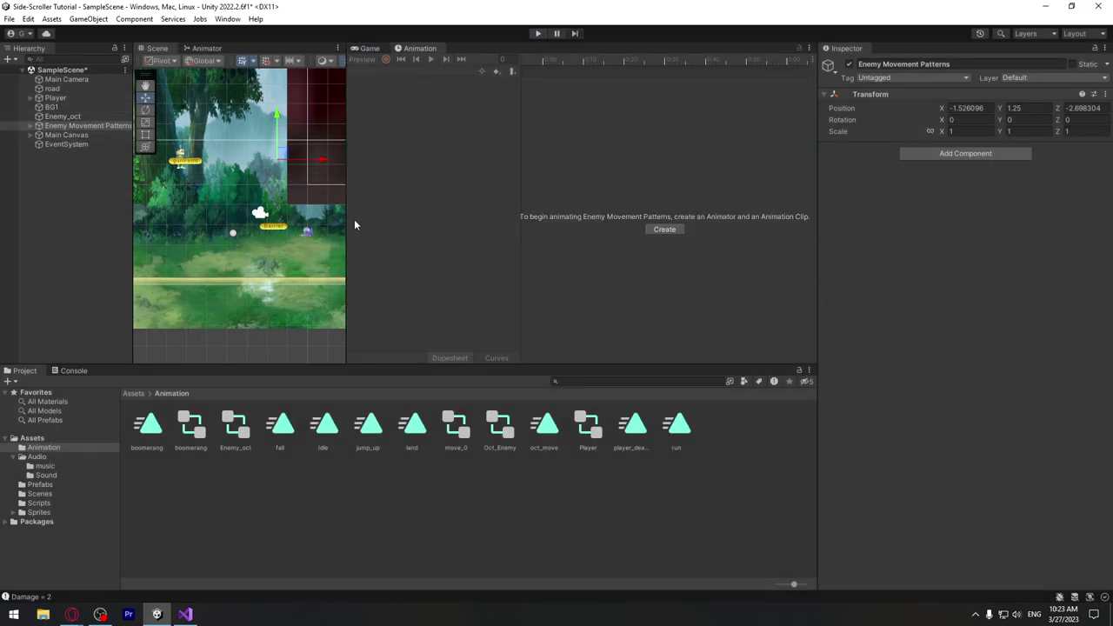
Move Enemy_oct and Enemy Movement Patterns down together, placing Enemy_oct at about Y -3.52, and select Enemy_oct alone
left_click_drag(345, 219, 430, 220)
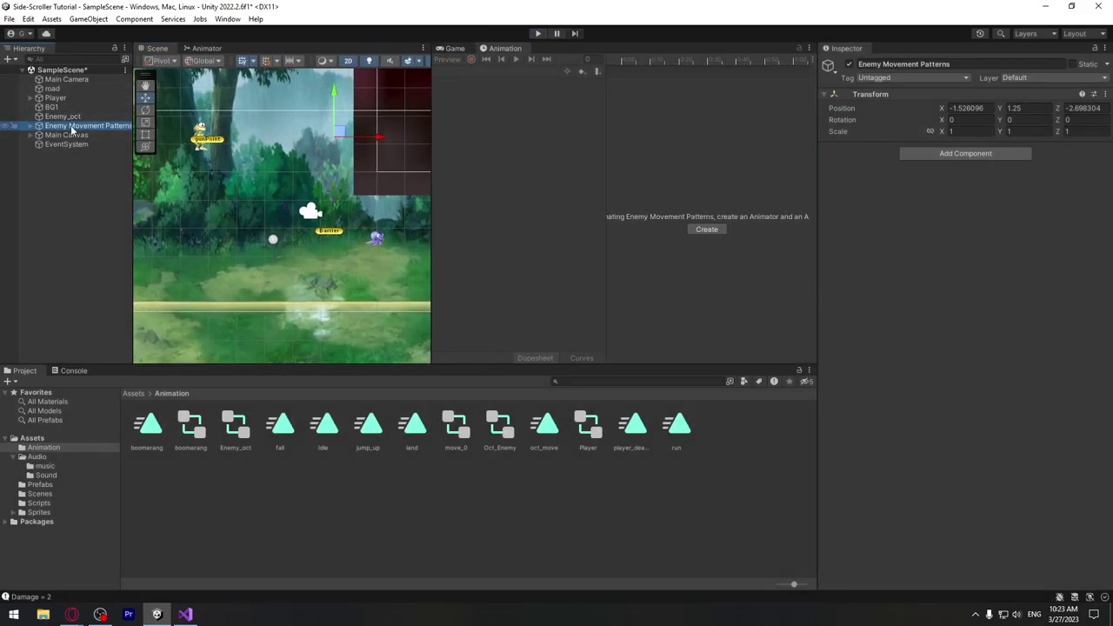
left_click(70, 115, "ctrl")
left_click_drag(377, 193, 377, 227)
left_click(75, 98)
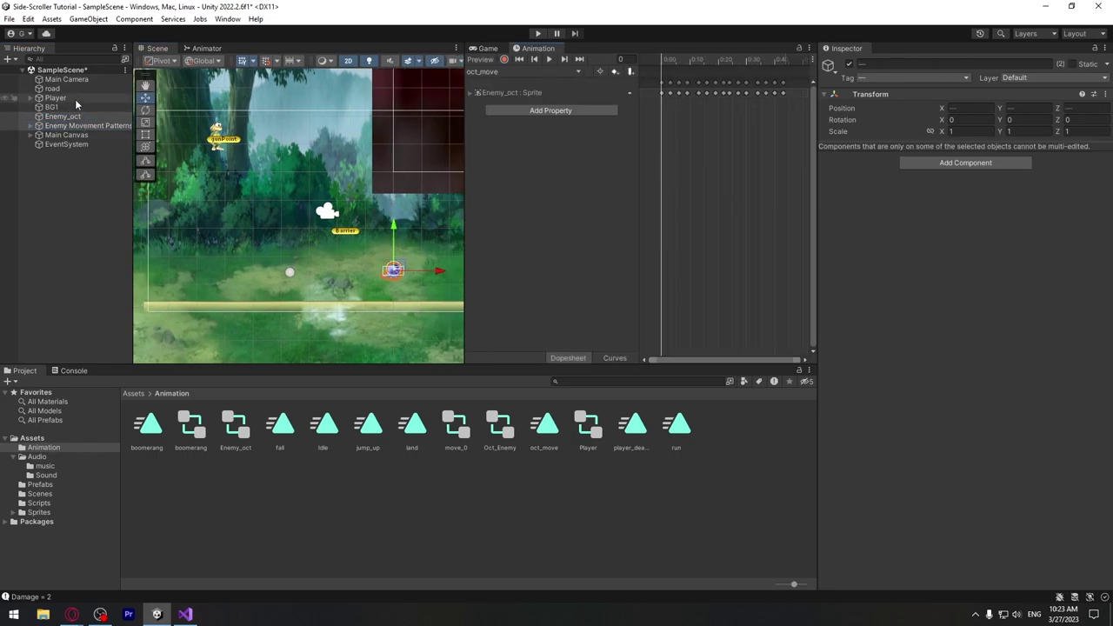
left_click(77, 117)
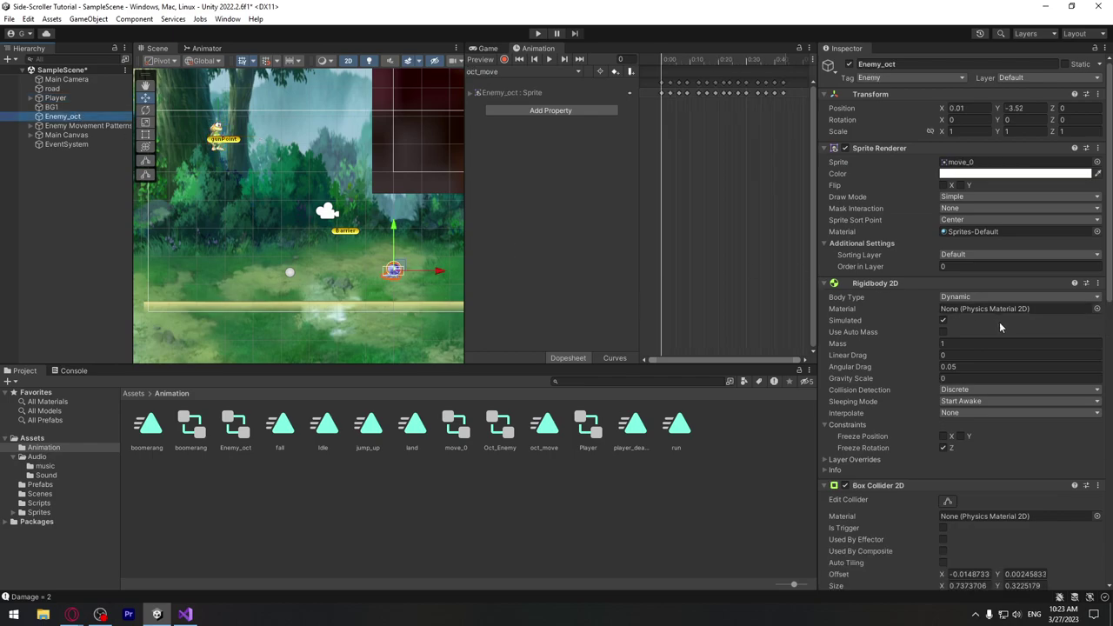
Set the Damage value of Enemy_oct's Player Damage script to 5, then play-test the player's death and stop play mode
scroll(964, 435, "down", 10)
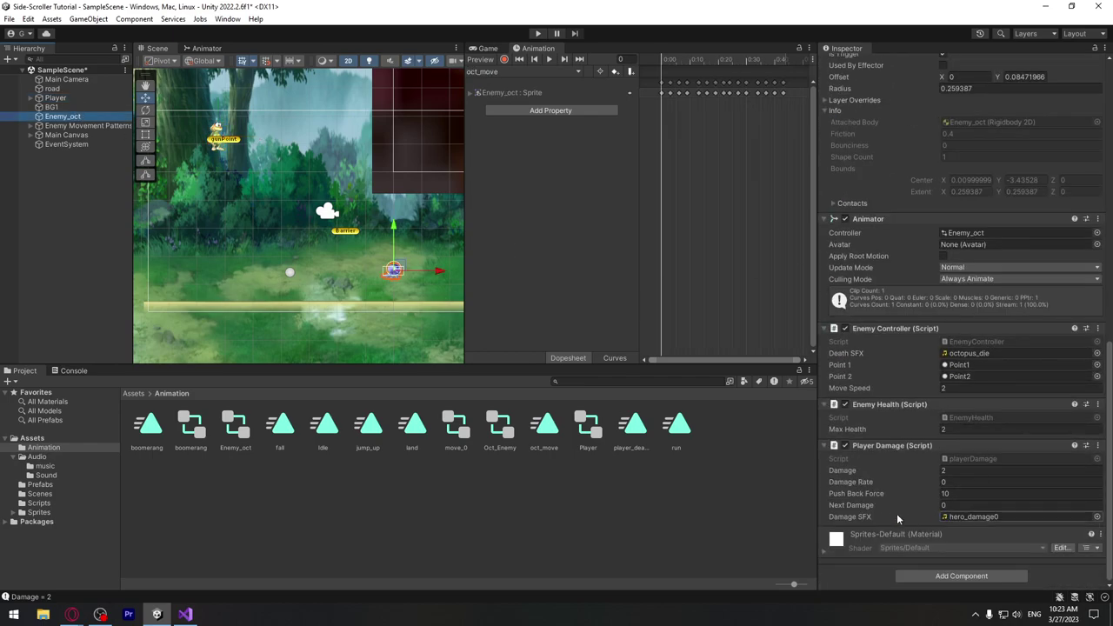
left_click(956, 471)
type("5")
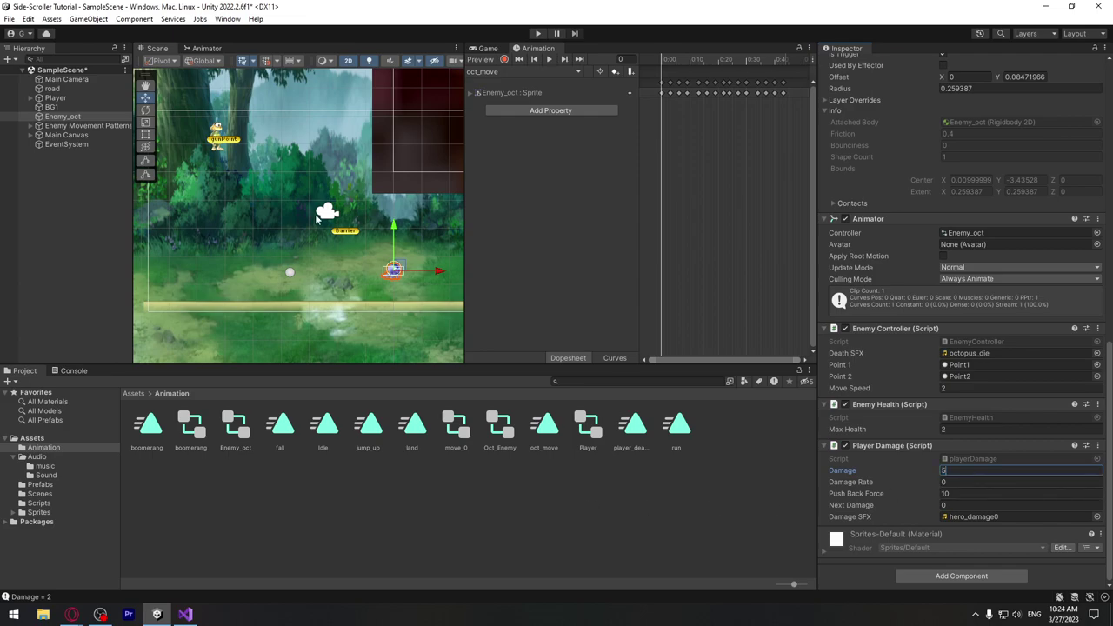
left_click(538, 33)
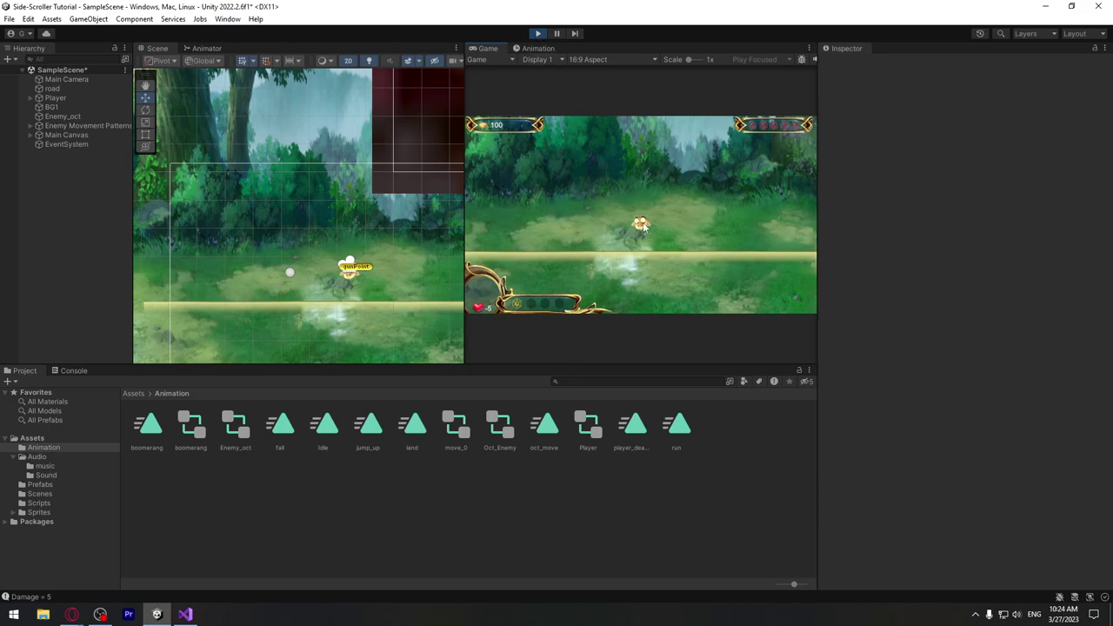
left_click(537, 33)
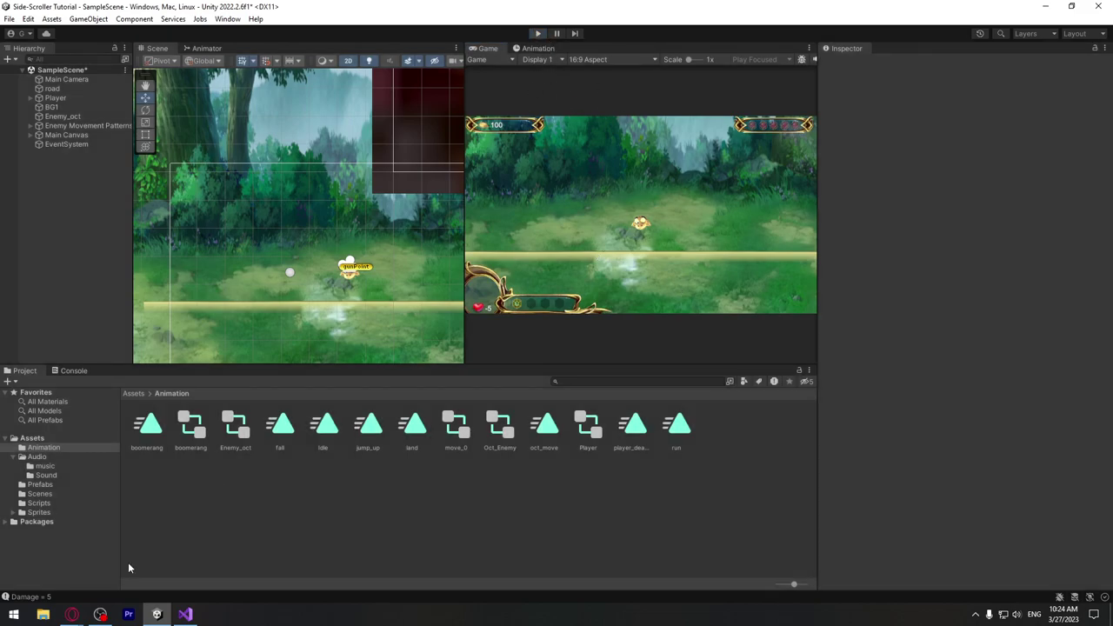
Switch to Visual Studio and review the isGrounded check and the myRB.simulated line in Death() of Player_Health.cs
left_click(185, 615)
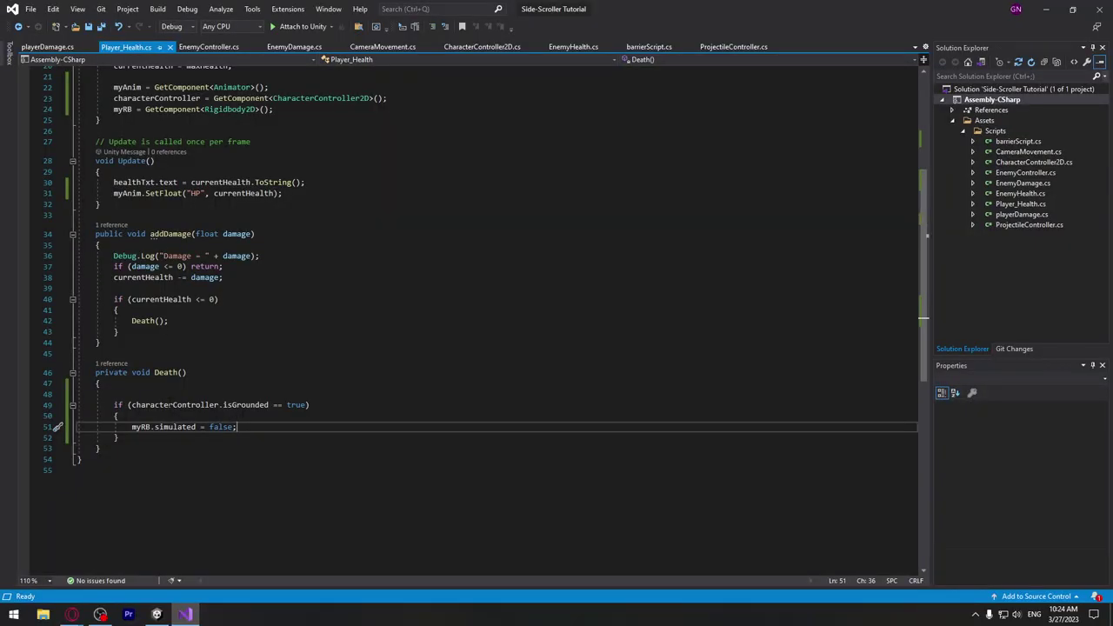
left_click_drag(132, 405, 95, 427)
left_click_drag(222, 405, 312, 405)
left_click(156, 375)
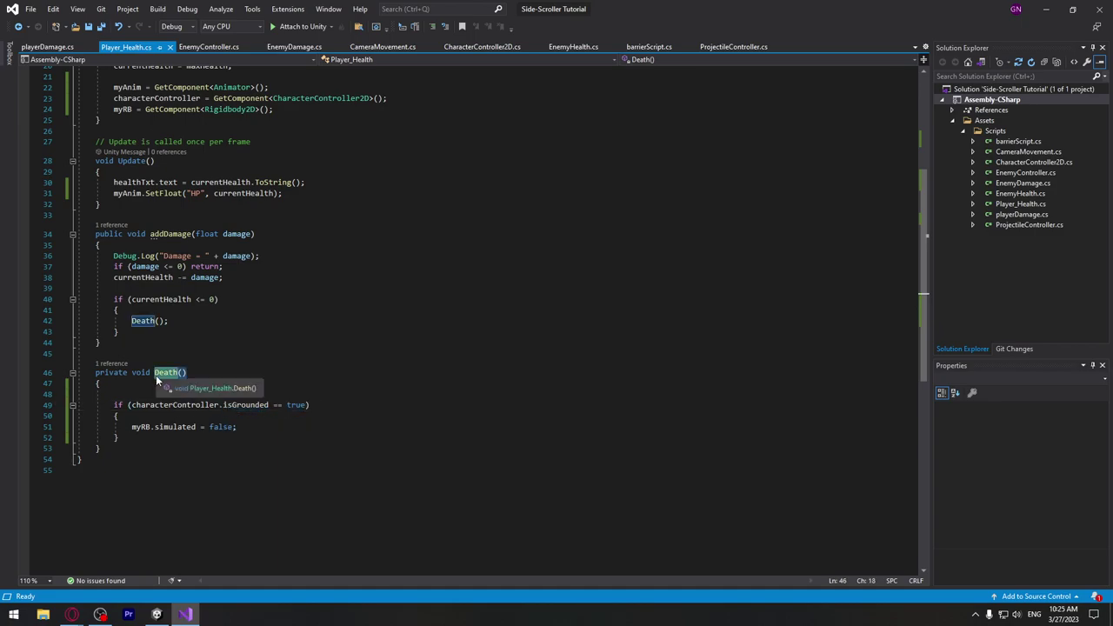
left_click_drag(236, 427, 131, 427)
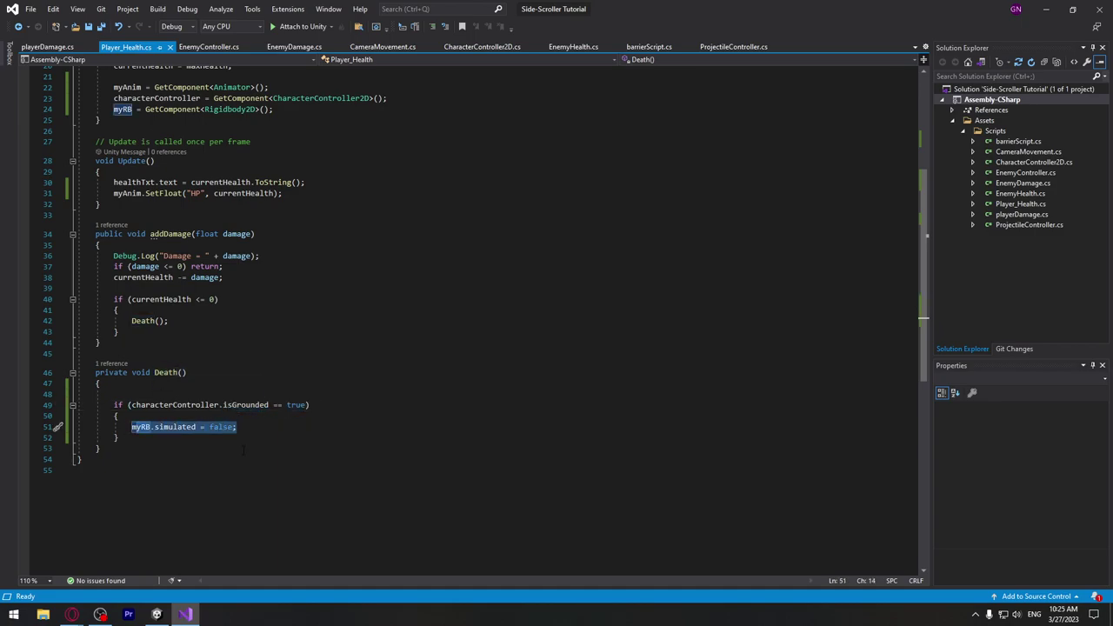
Examine how OnCollisionEnter2D and OnCollisionExit2D set isGrounded in CharacterController2D.cs
left_click(483, 46)
scroll(154, 432, "down", 8)
scroll(153, 432, "up", 3)
scroll(153, 432, "down", 1)
left_click_drag(117, 435, 77, 346)
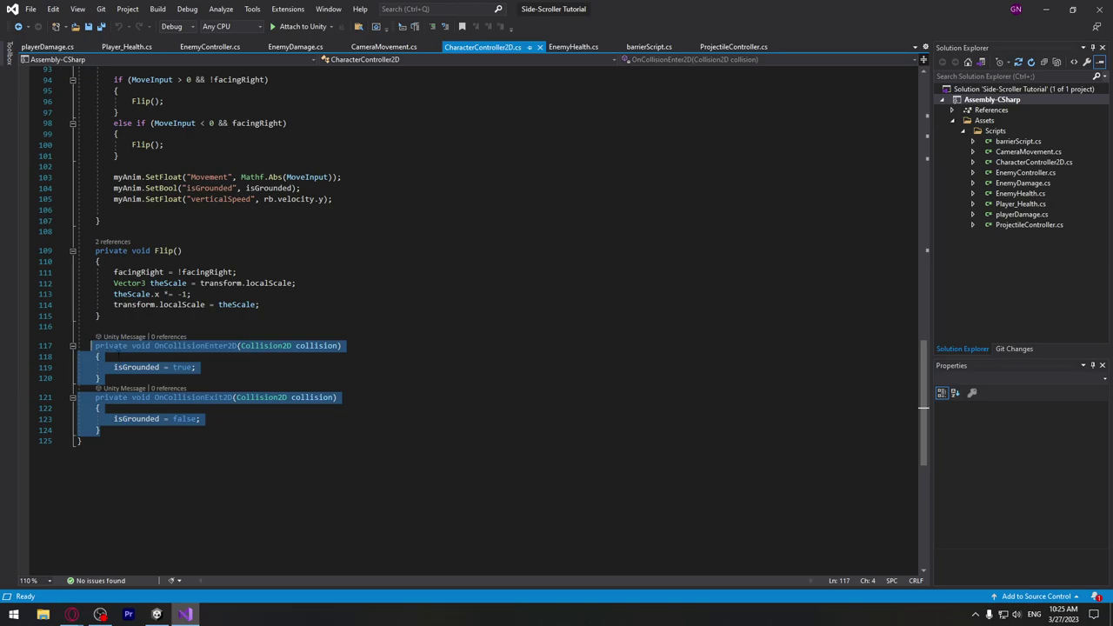
left_click(193, 354)
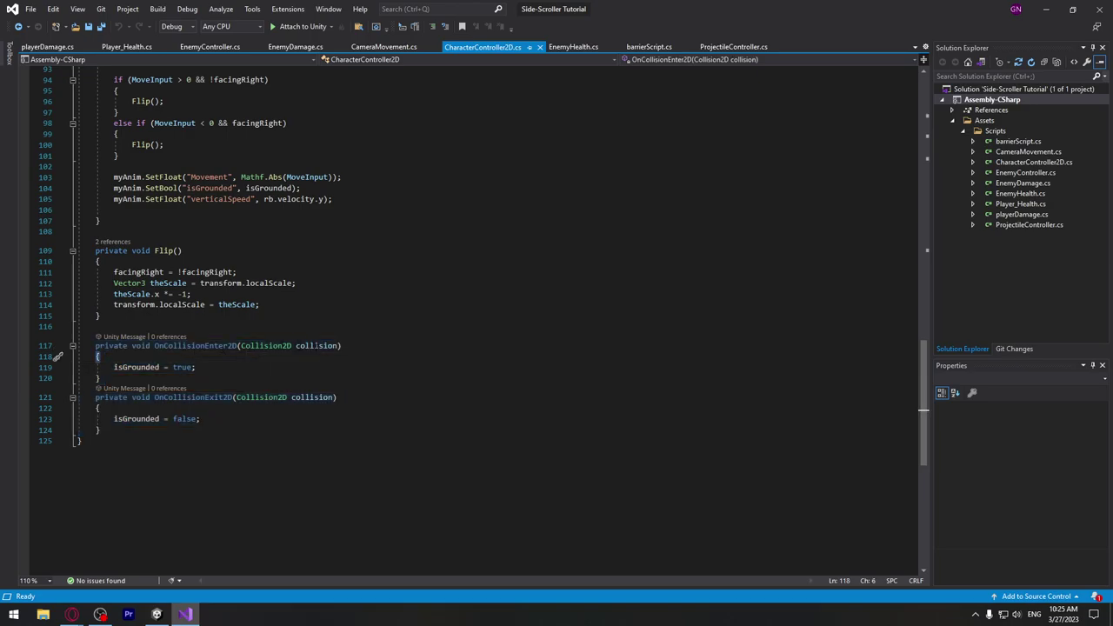
double_click(316, 346)
left_click_drag(198, 368, 113, 368)
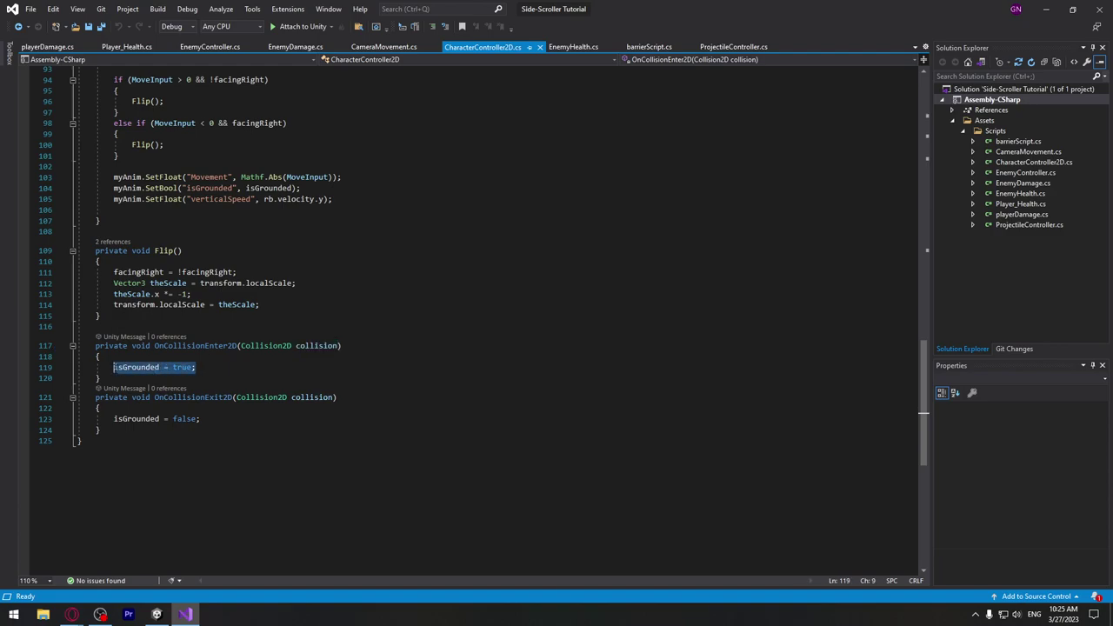
left_click(217, 377)
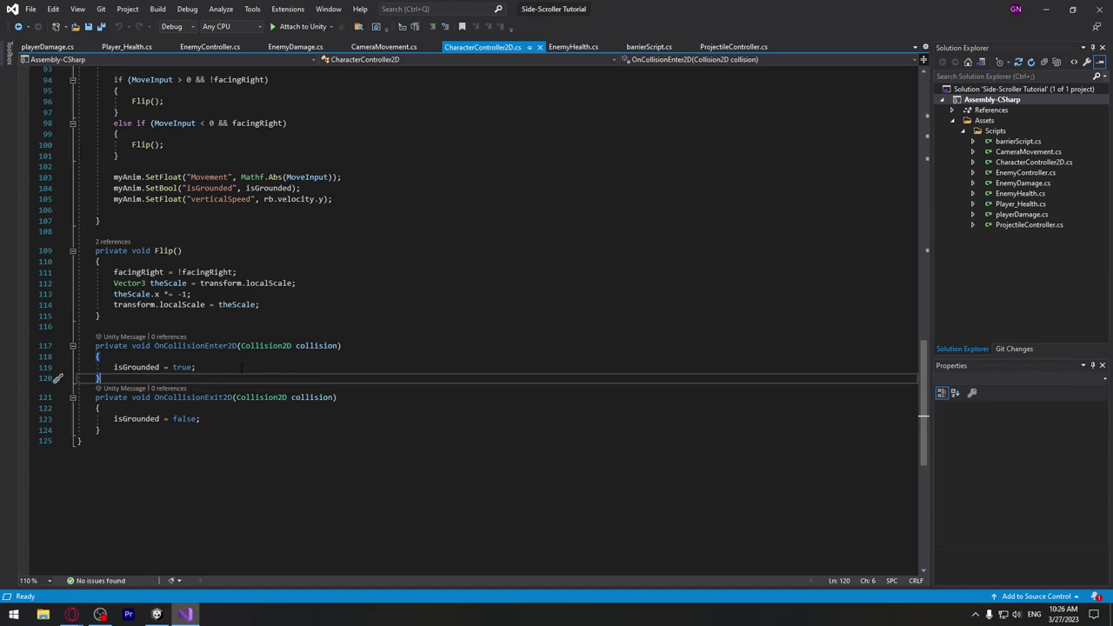
Return to Unity and inspect the conditions of the Any State to player_death transition in the Player animator controller
key("alt+Tab")
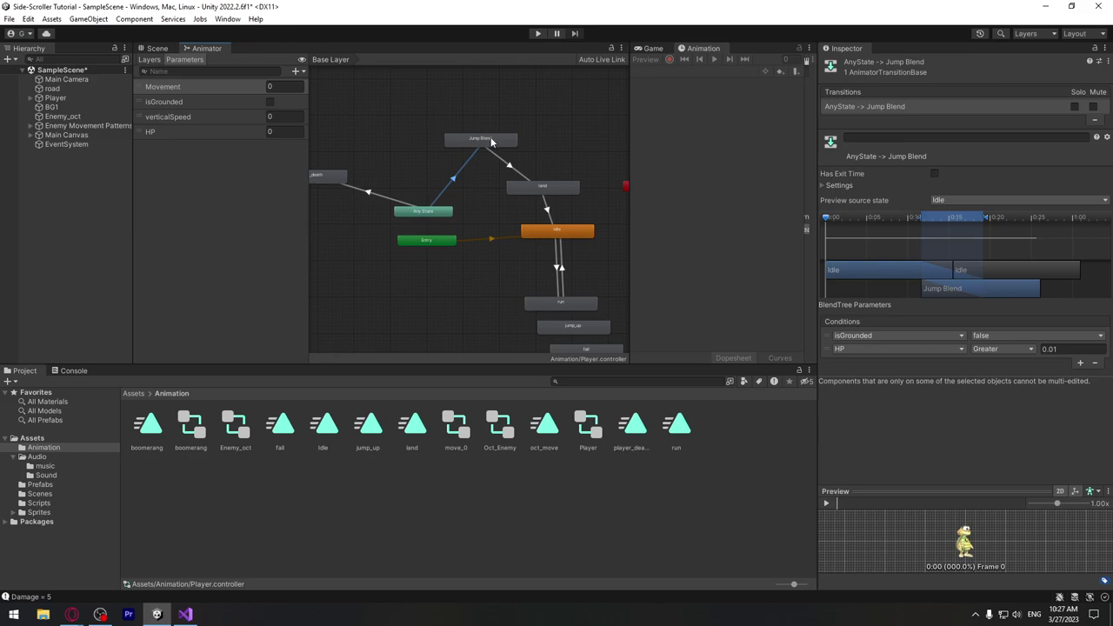
middle_click_drag(366, 190, 412, 188)
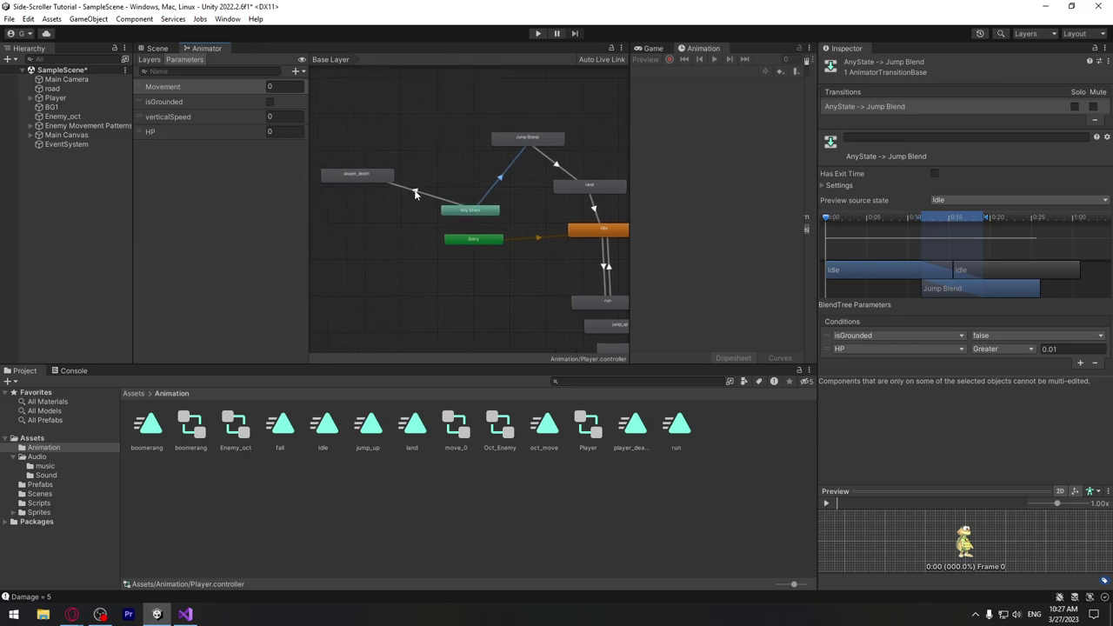
left_click(414, 192)
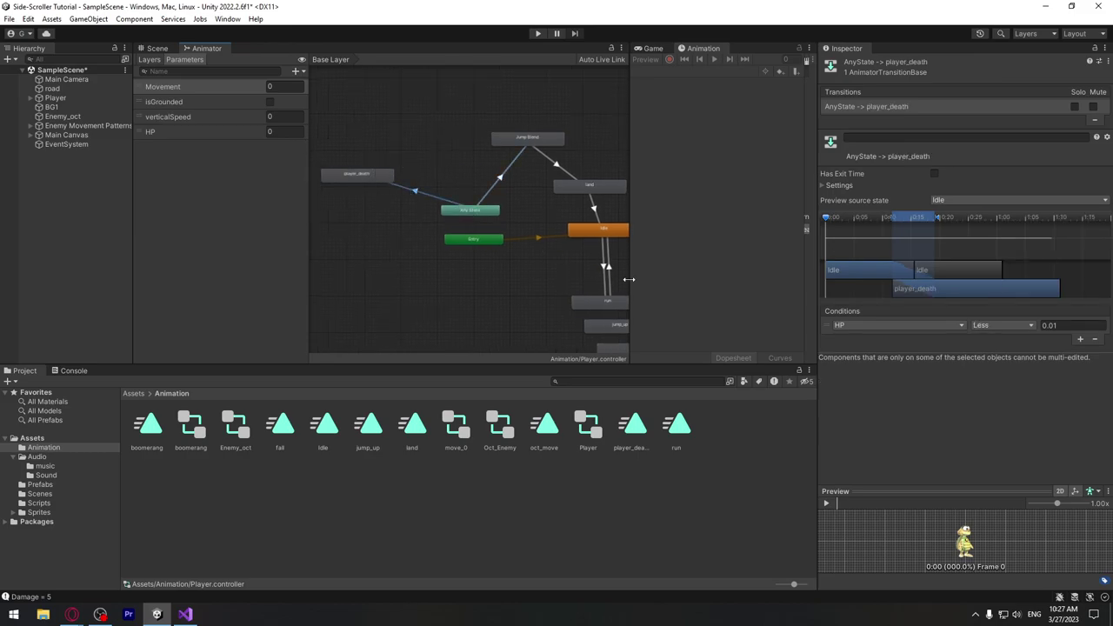